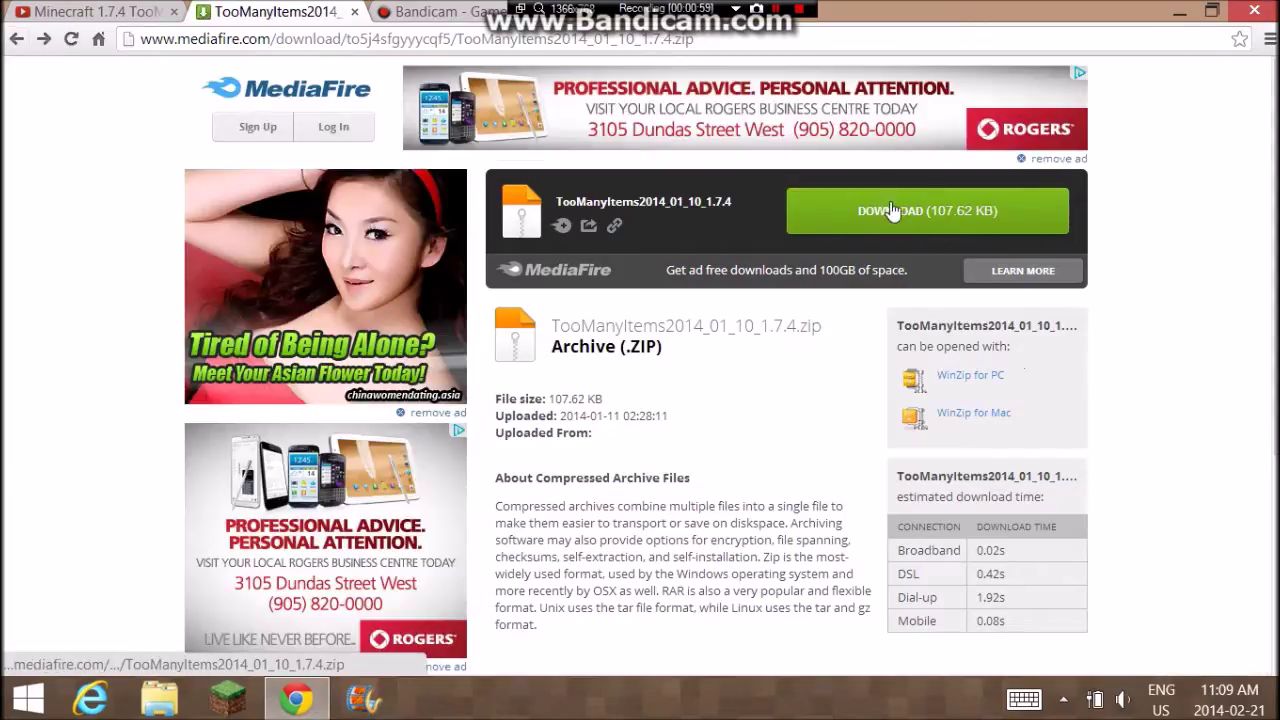
- Download TooManyItems2014_01_10_1.7.4.zip from MediaFire and dismiss the pop-up ad window
click(913, 221)
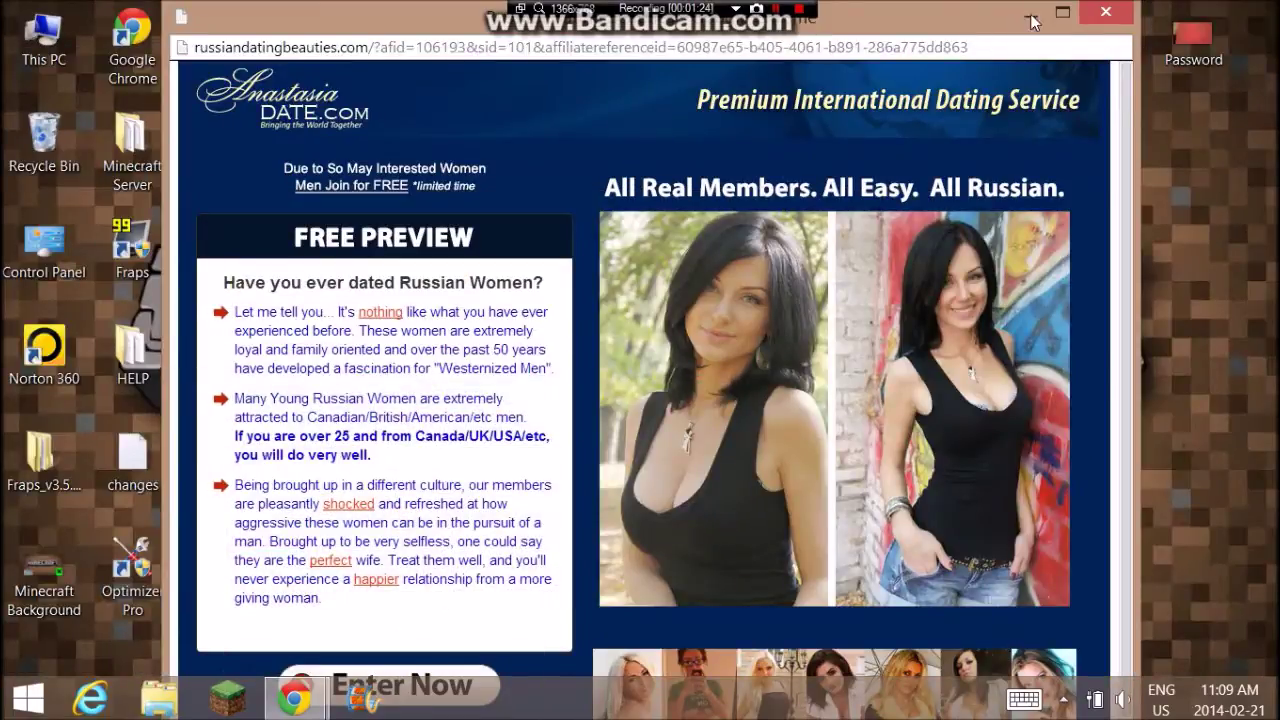
click(1100, 17)
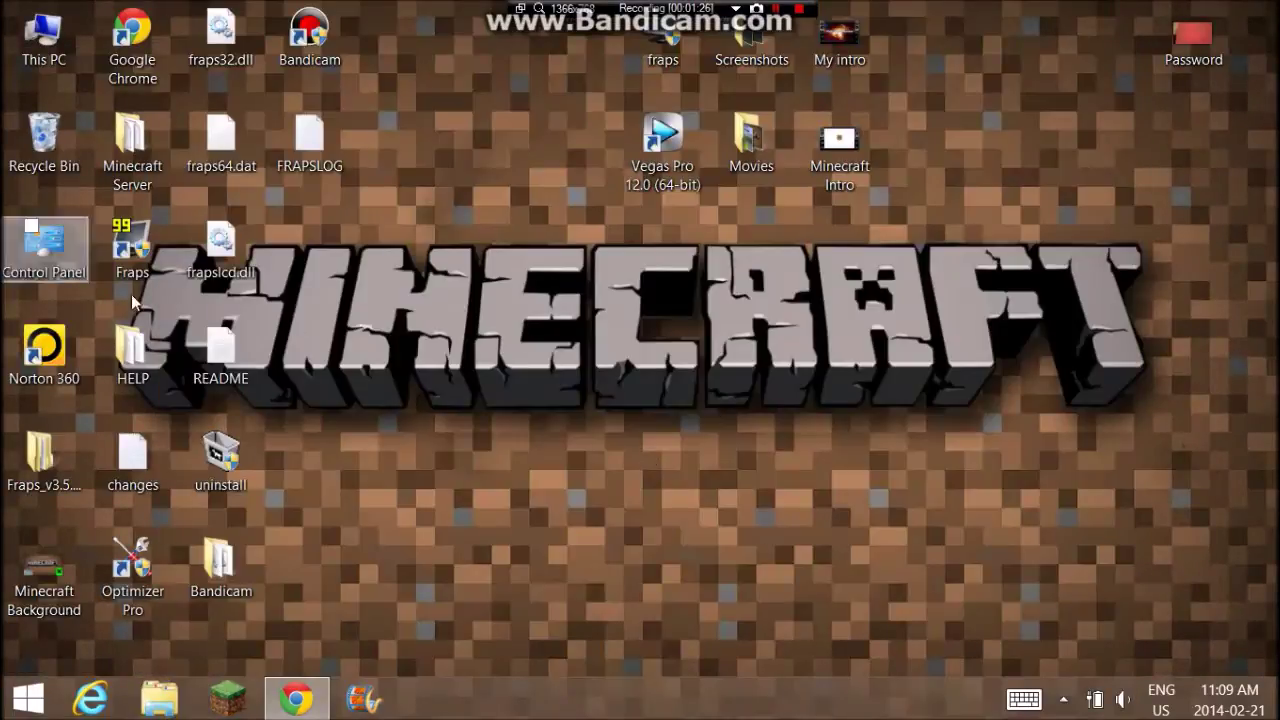
- Open the Downloads folder in File Explorer
click(158, 697)
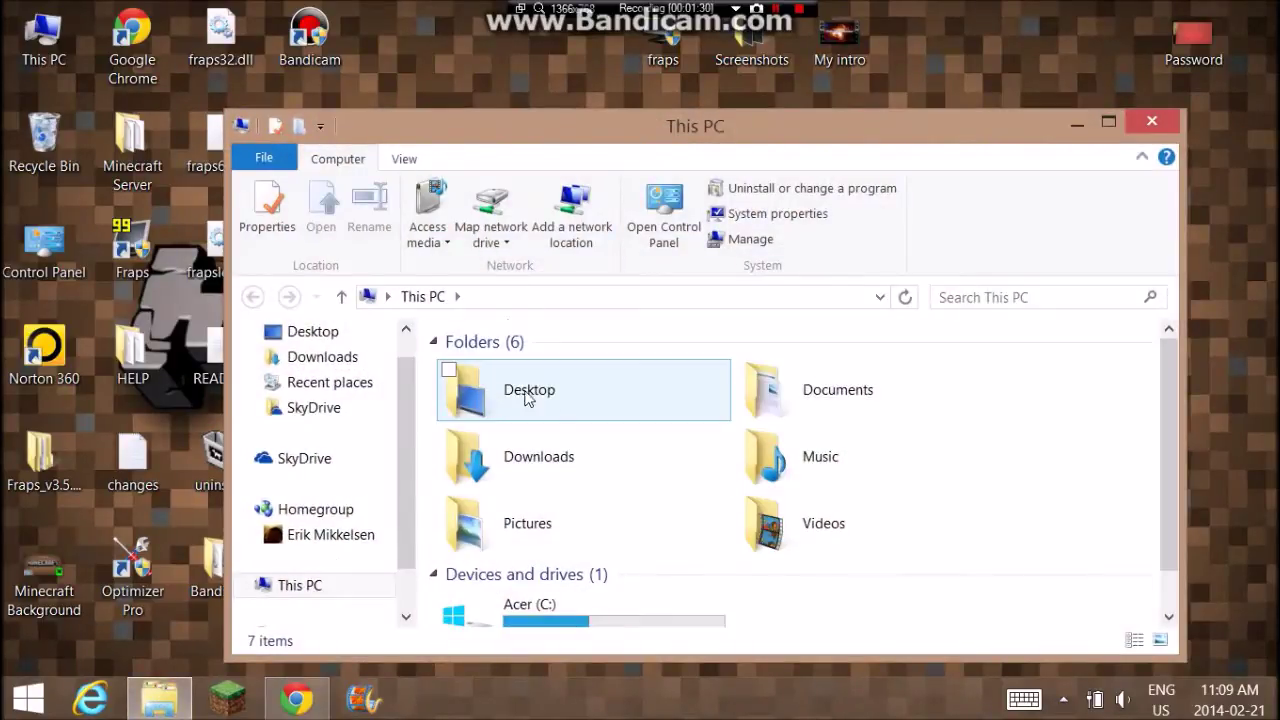
click(551, 456)
double_click(551, 456)
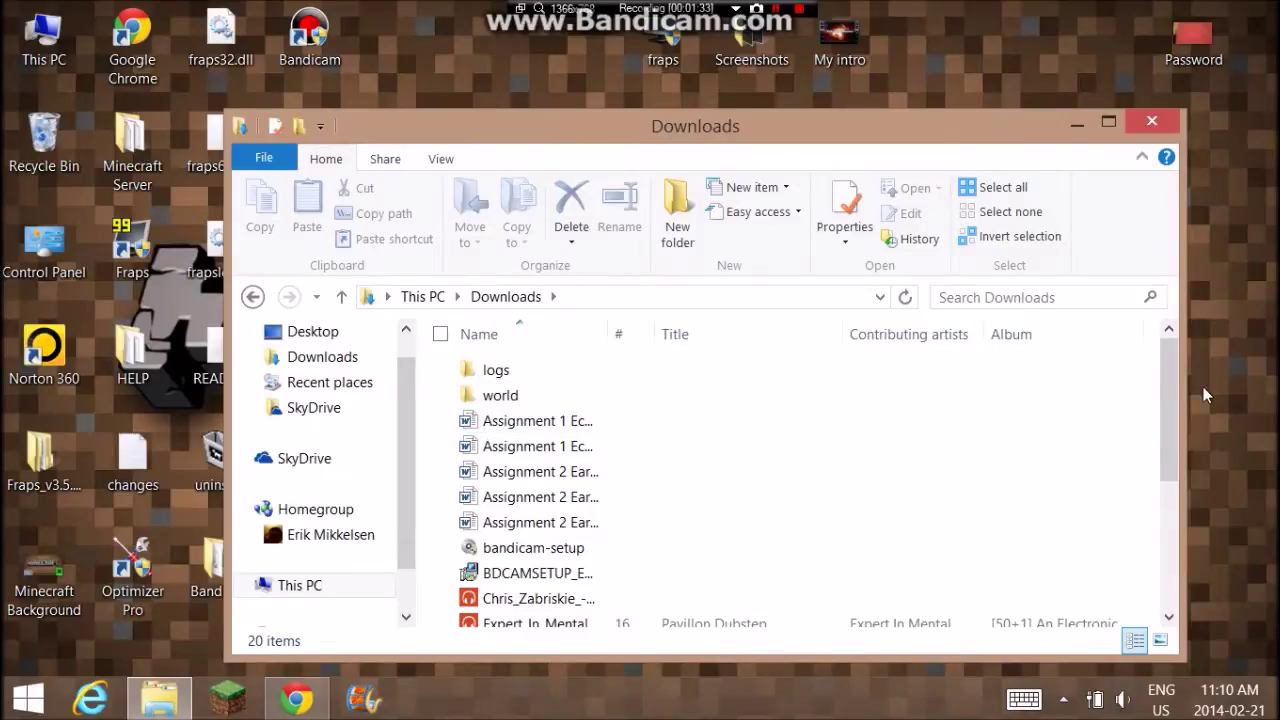
mouse_move(1173, 395)
mouse_down()
mouse_move(1166, 514)
mouse_move(1137, 543)
mouse_up()
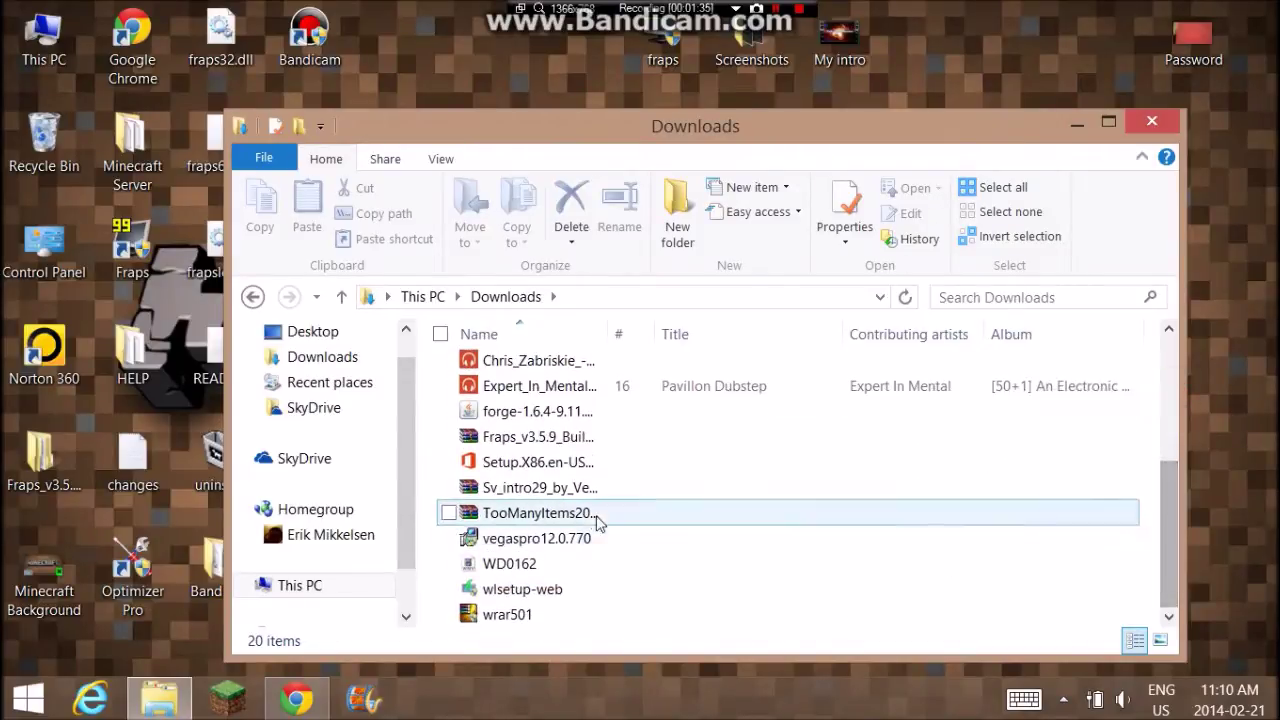
- Move the TooManyItems zip onto the desktop and place it near the centre
mouse_move(588, 517)
mouse_down()
mouse_move(774, 514)
mouse_move(1023, 137)
mouse_move(988, 38)
mouse_move(976, 70)
mouse_up()
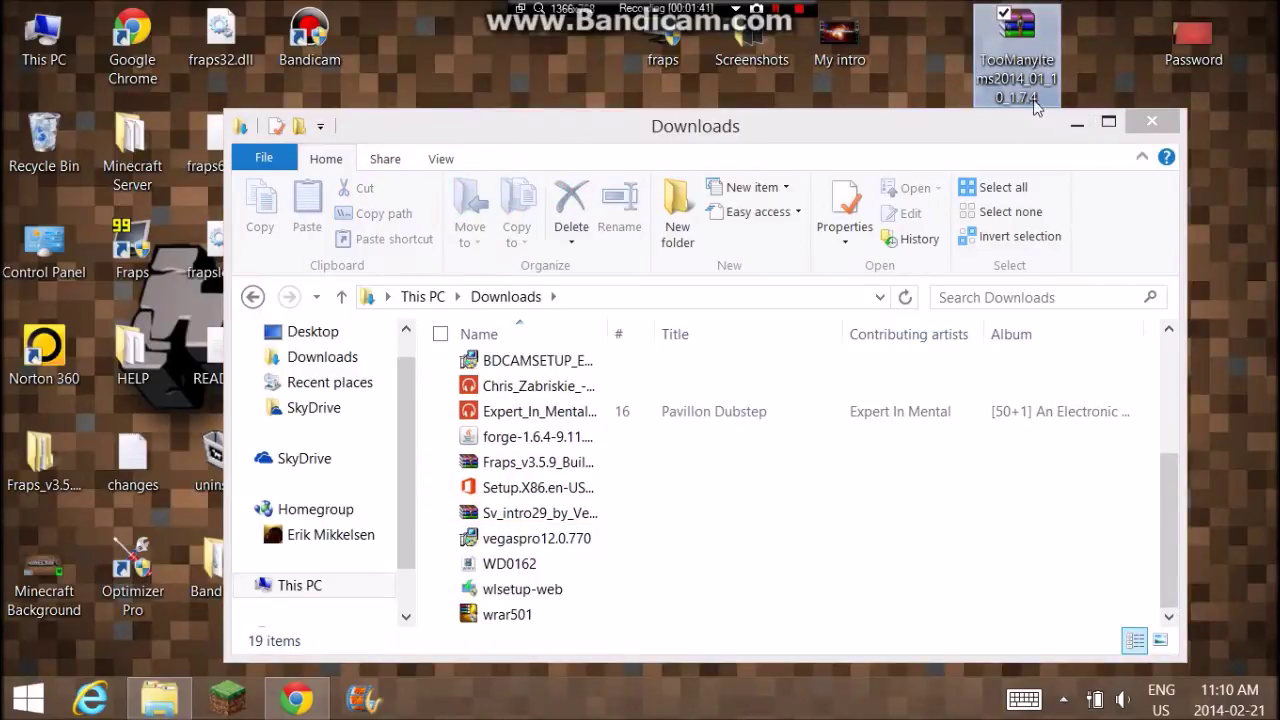
click(1077, 122)
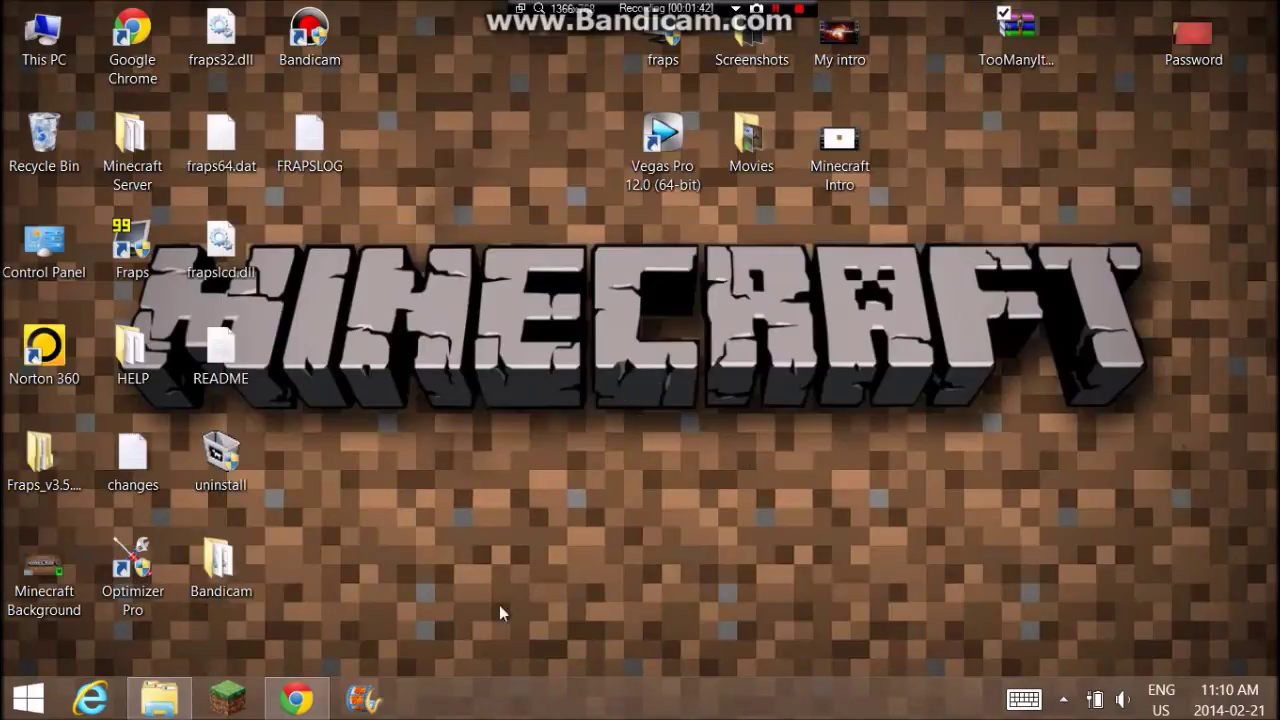
click(175, 705)
click(1095, 122)
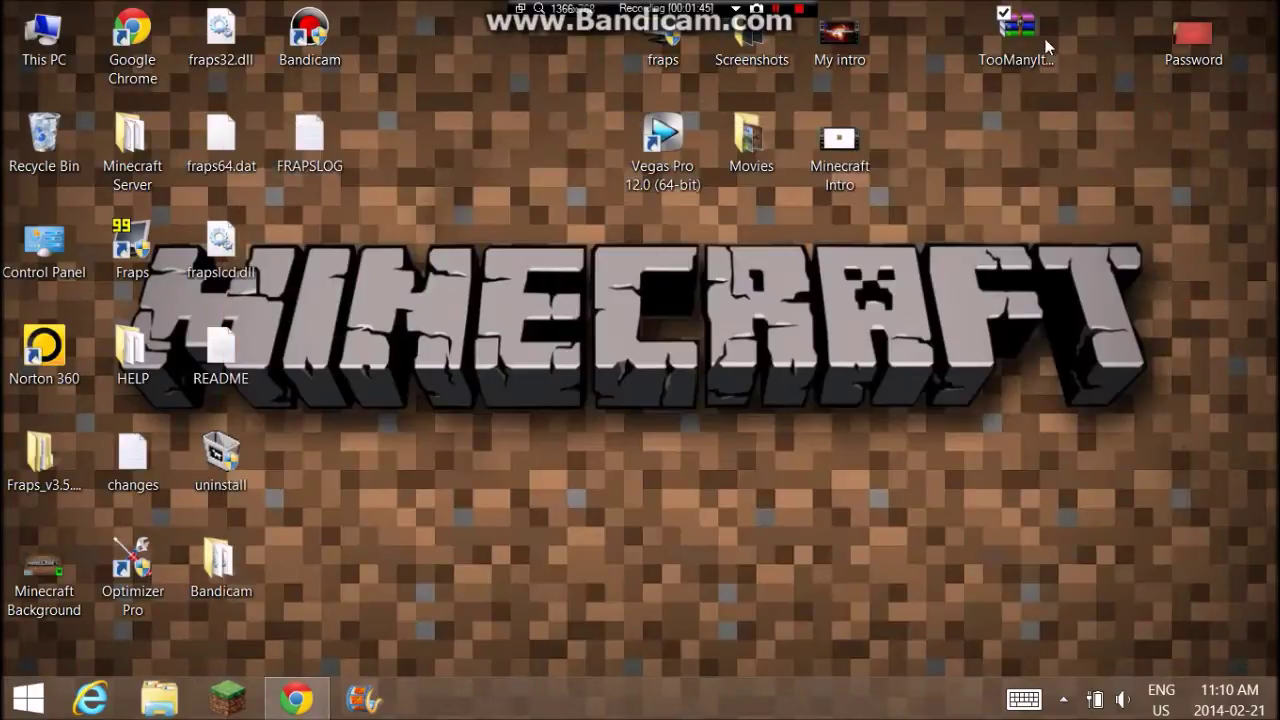
mouse_move(1047, 47)
mouse_down()
mouse_move(880, 280)
mouse_move(643, 386)
mouse_move(605, 372)
mouse_up()
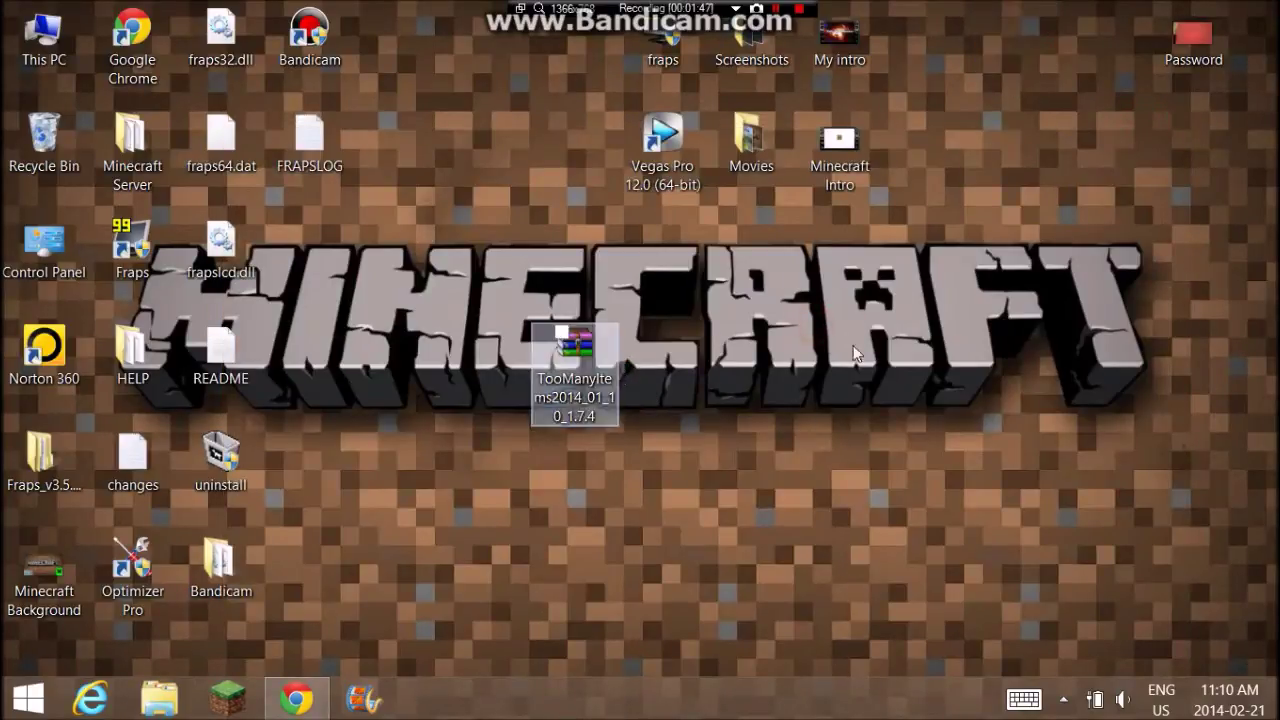
click(718, 420)
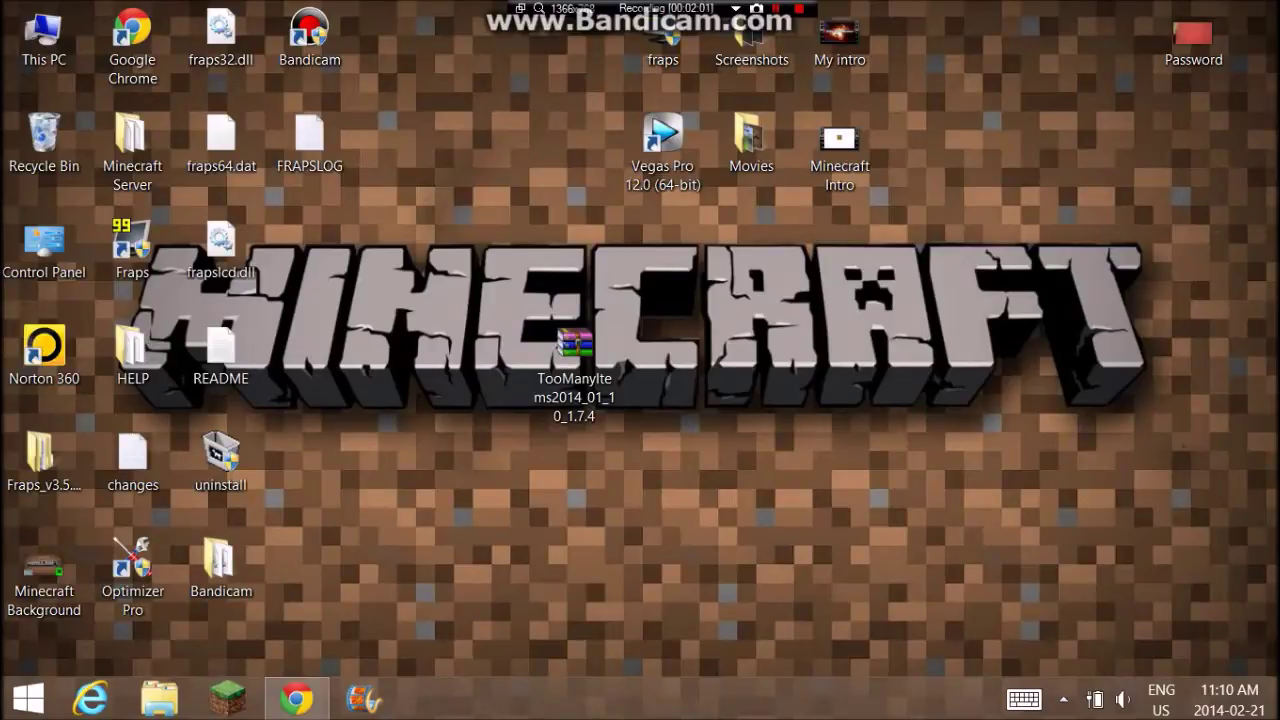
- Find Run through Windows search and run %appdata% to open AppData Roaming
key(super+c)
key(super+c)
key(super+c)
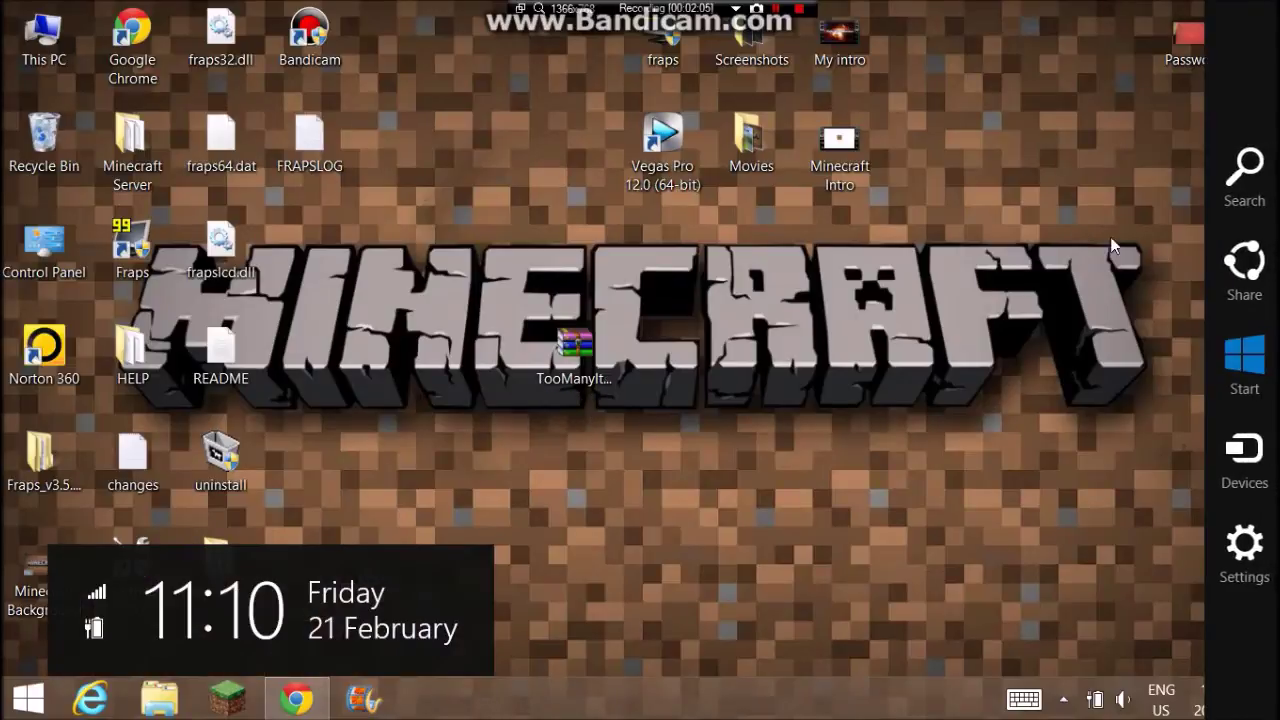
click(1244, 175)
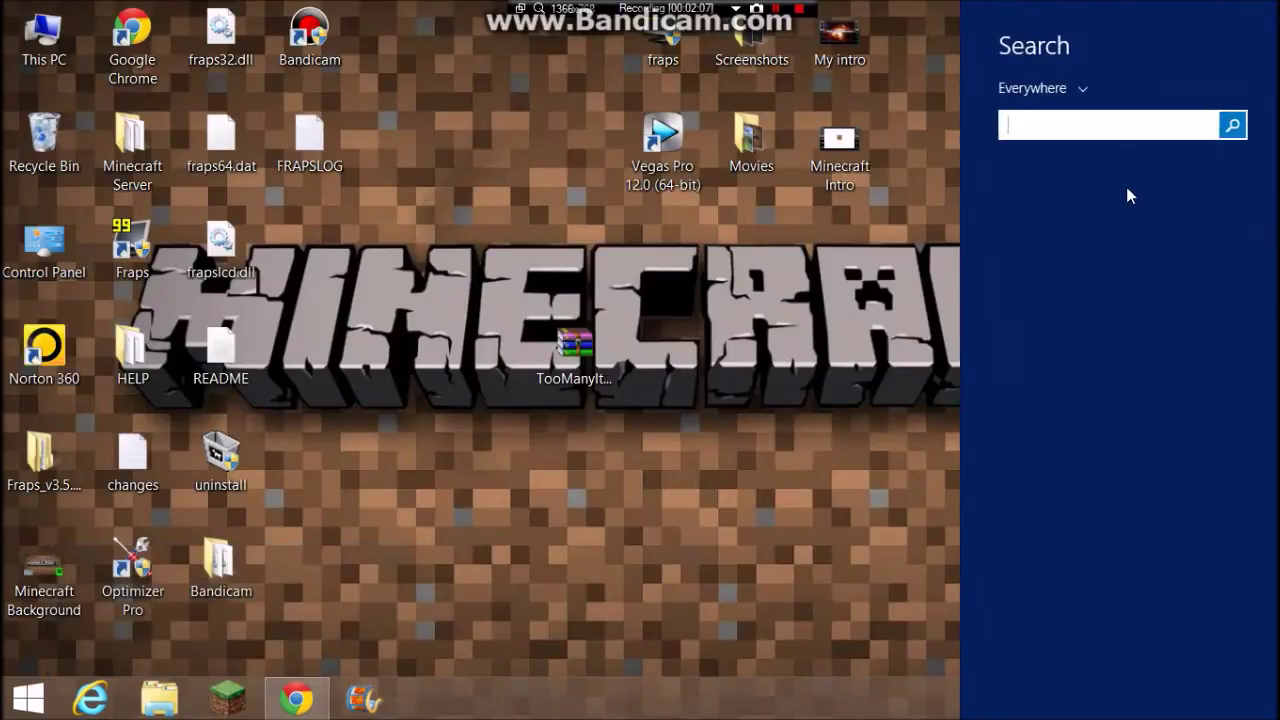
text(run)
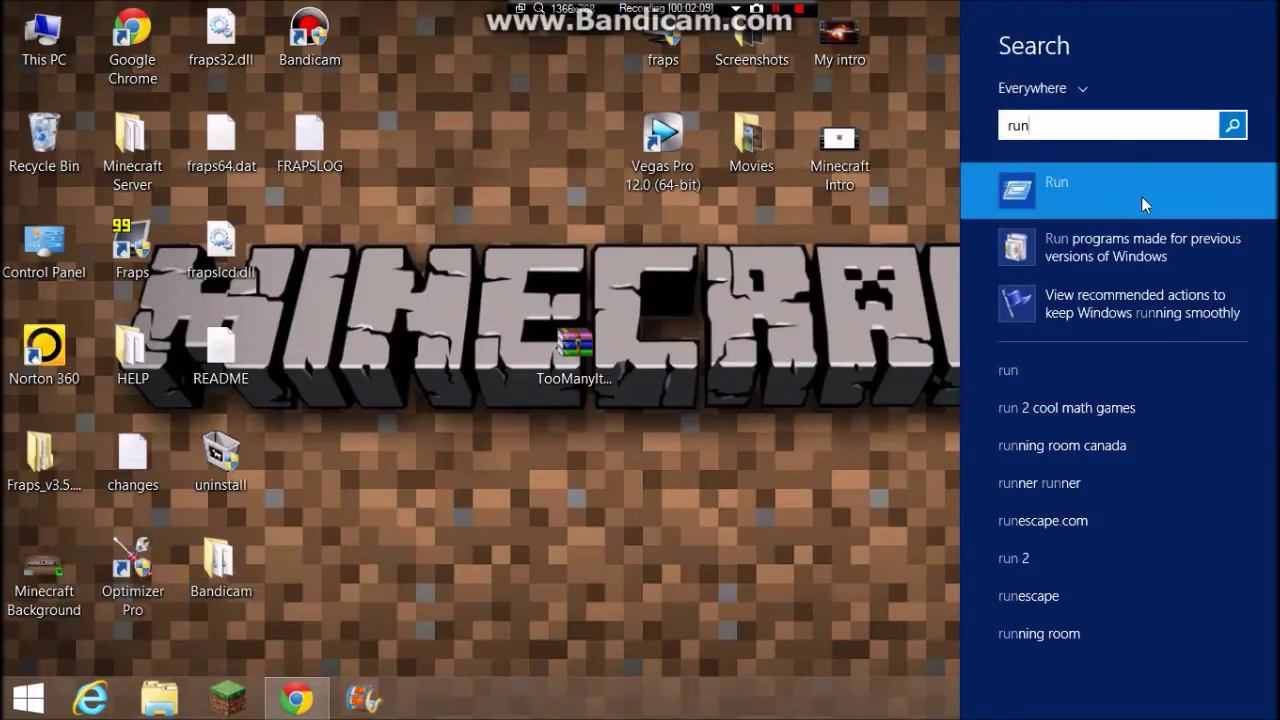
click(1058, 187)
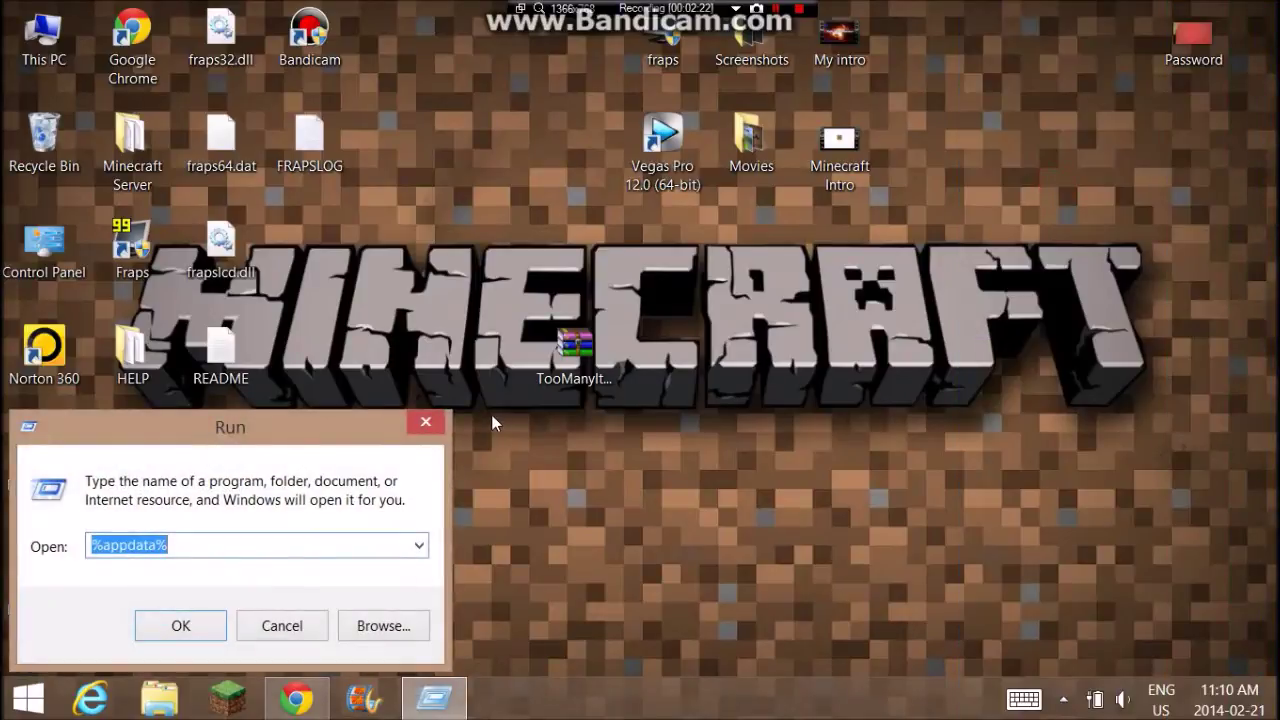
key(BackSpace)
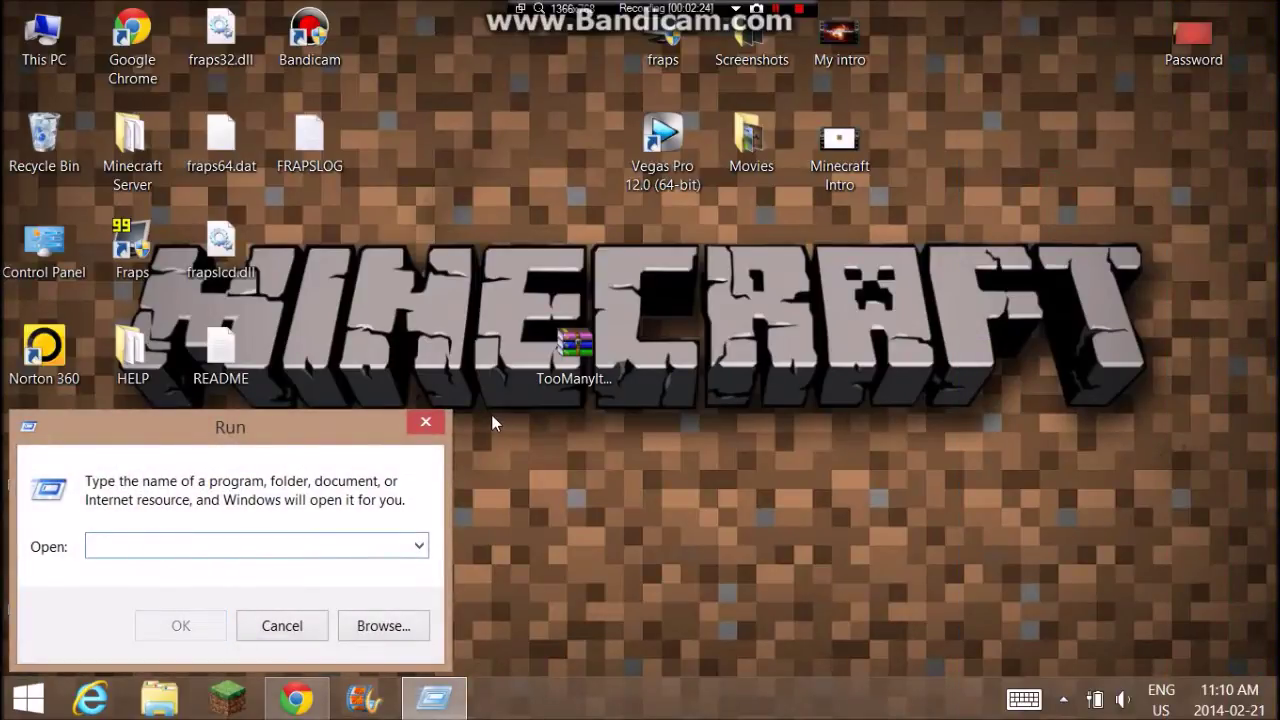
text(%appdata)
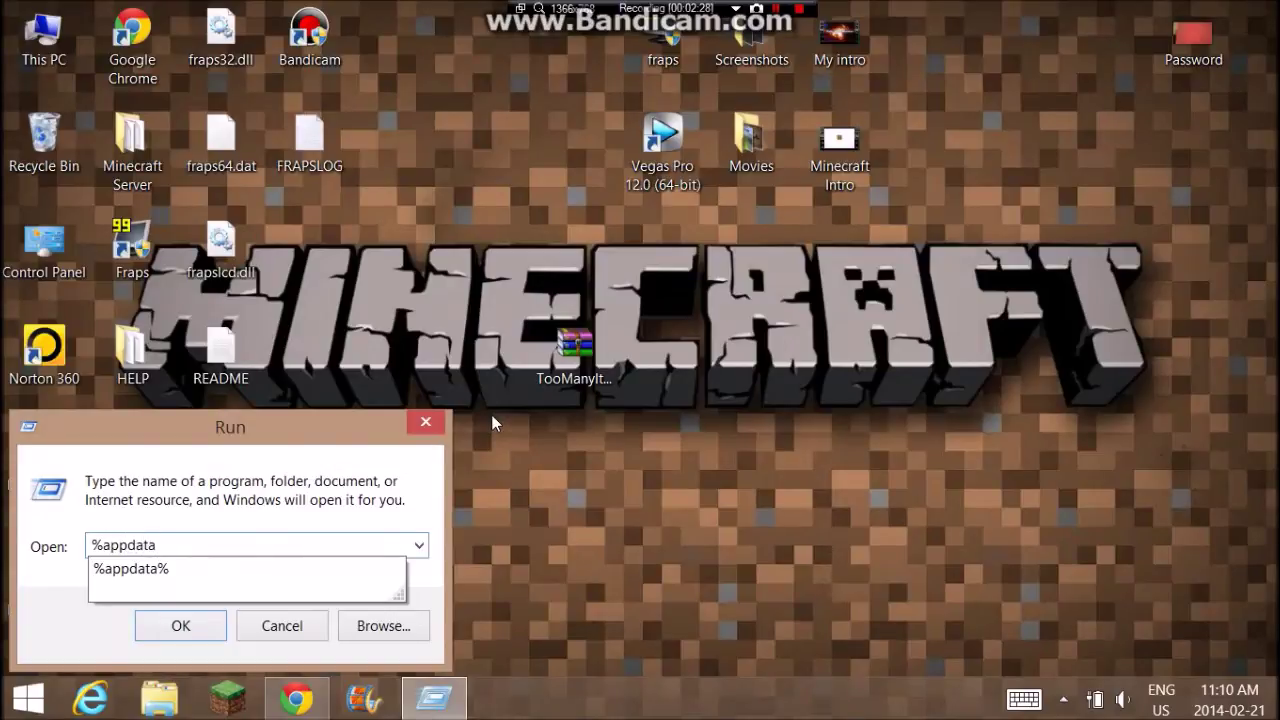
text(5)
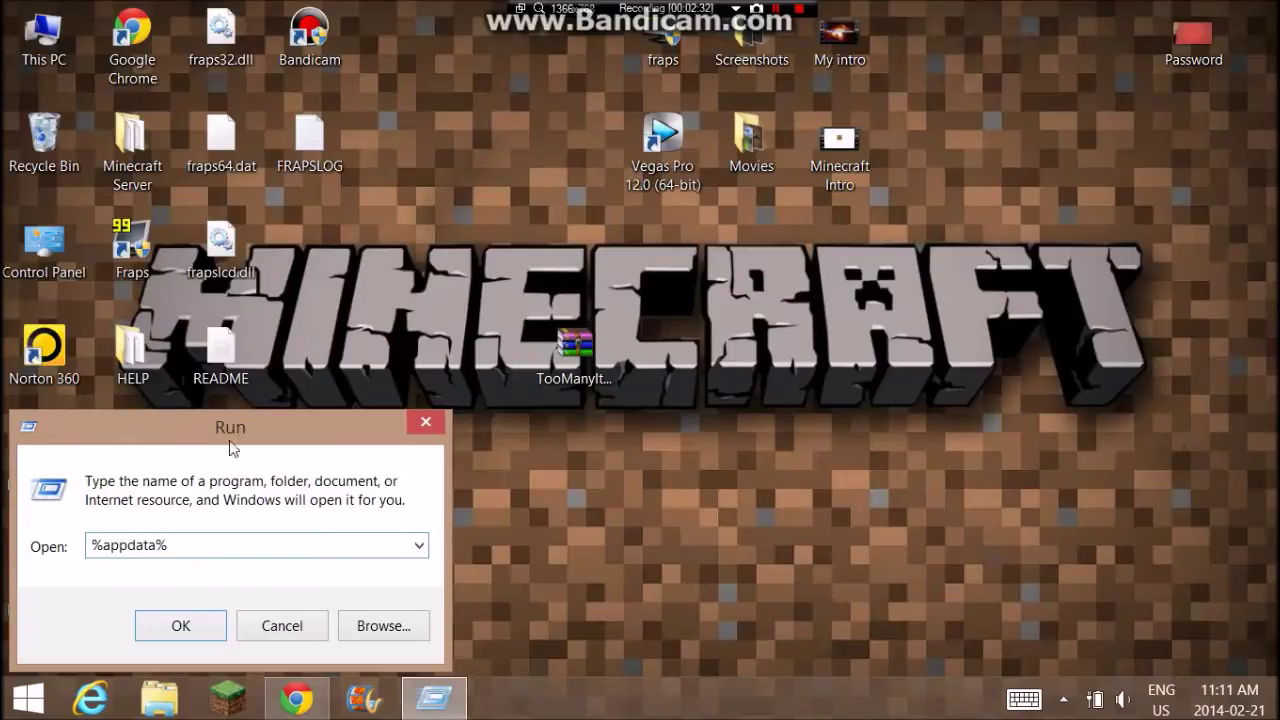
click(198, 638)
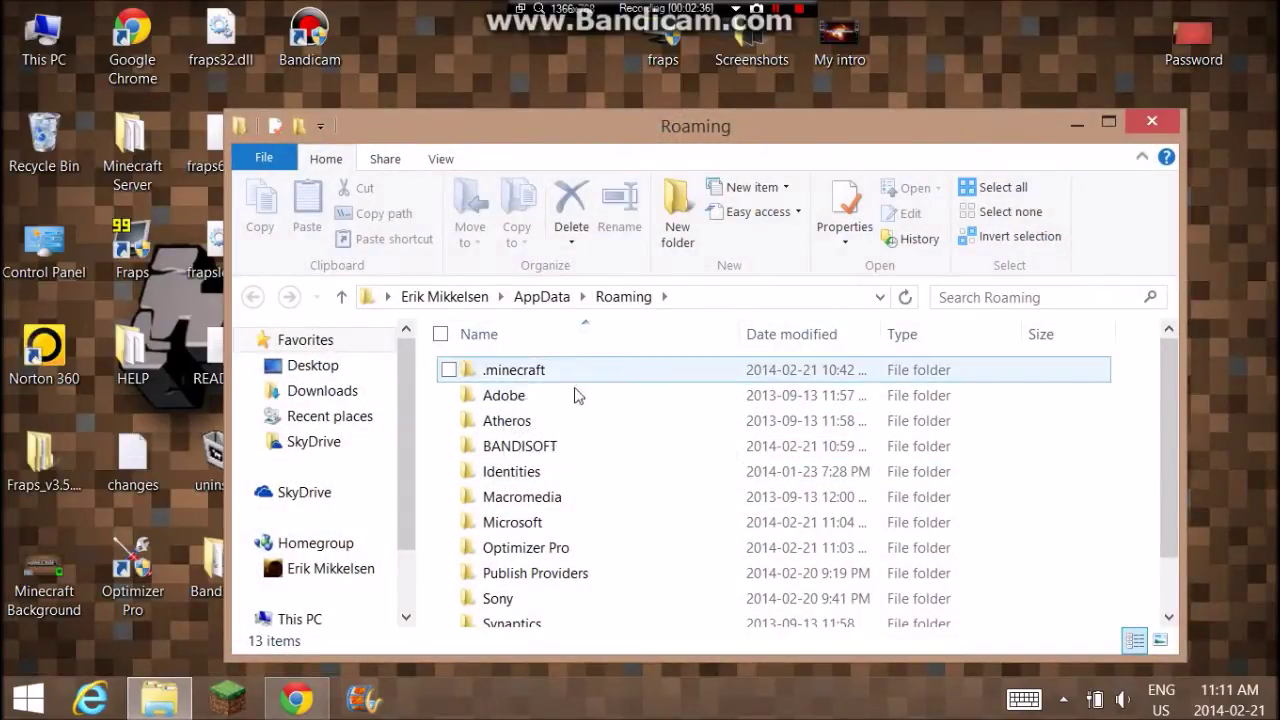
- Navigate into .minecraft\versions\1.7.4
click(573, 372)
double_click(573, 372)
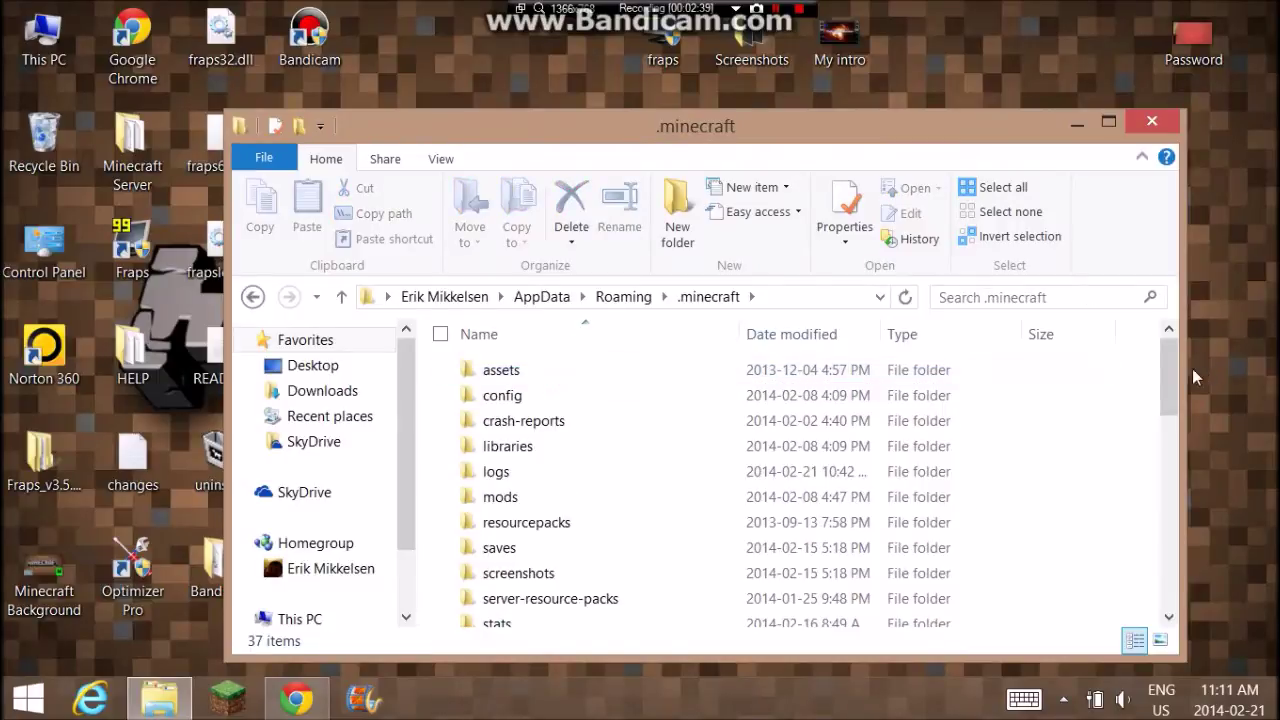
drag(1169, 373, 1167, 412)
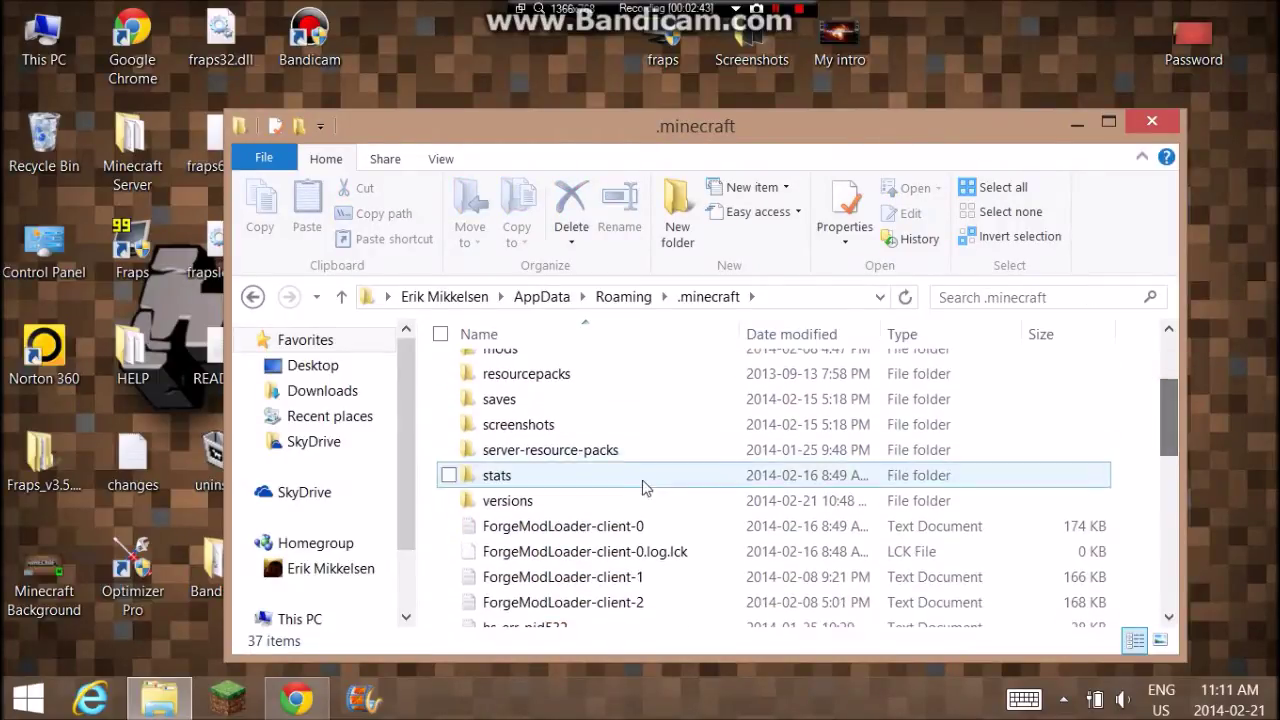
double_click(563, 498)
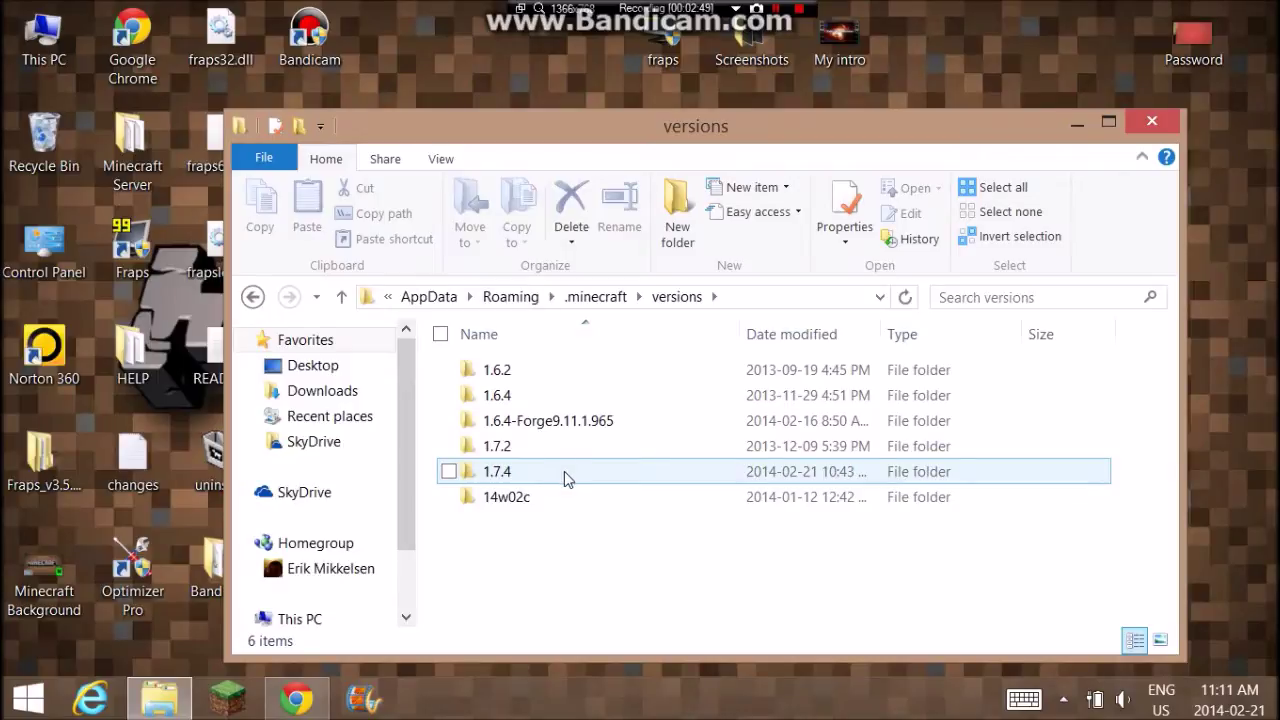
double_click(538, 470)
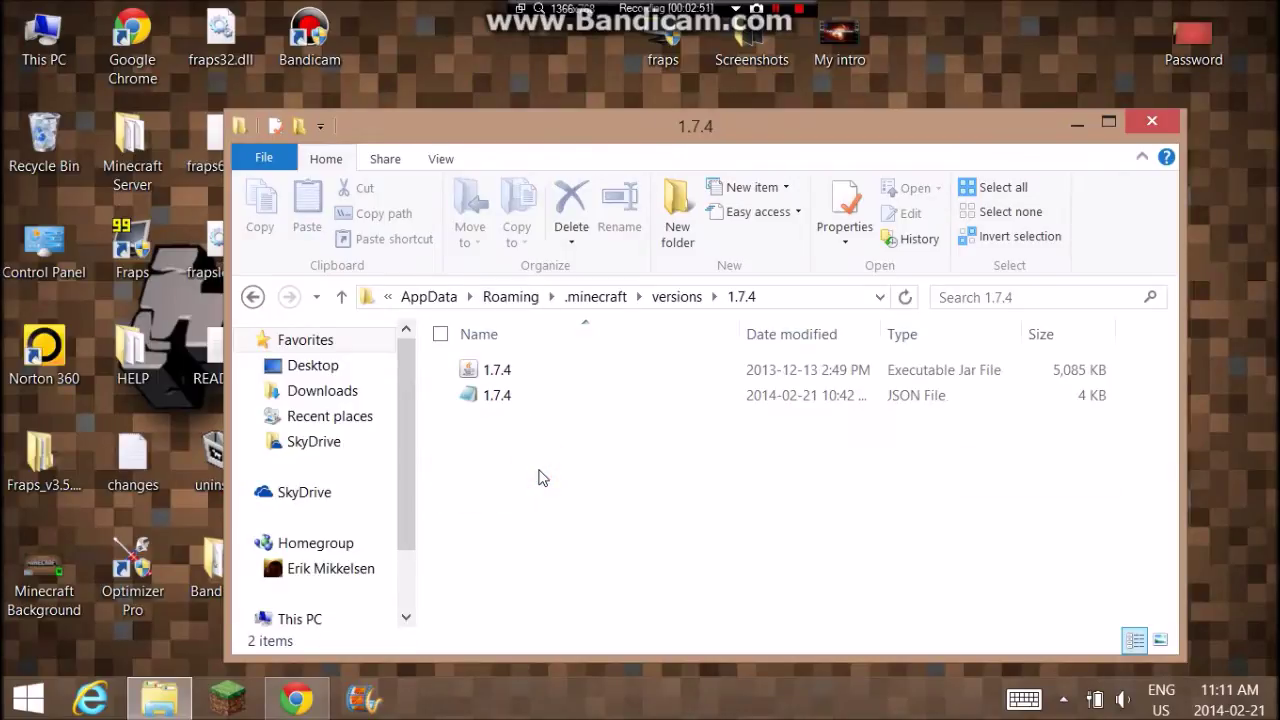
- Copy the 1.7.4 jar and JSON files, then return to the versions folder
click(520, 371)
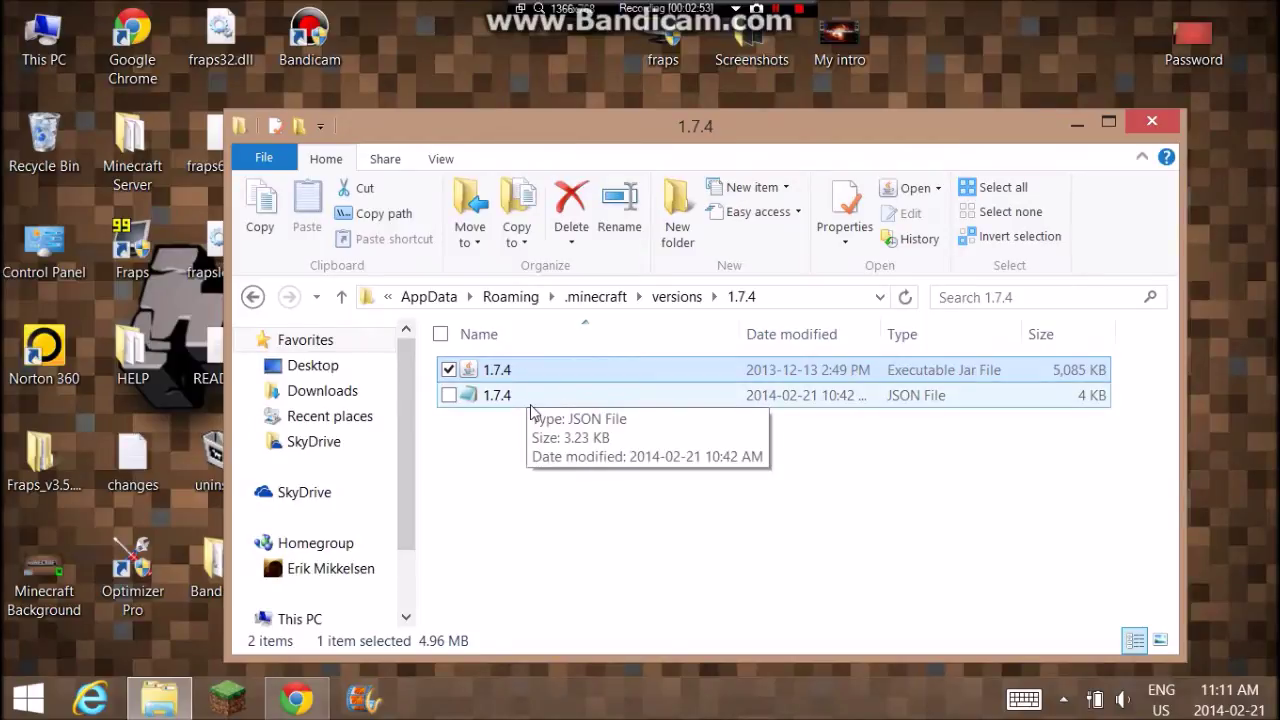
ctrl+click(530, 404)
right_click(497, 358)
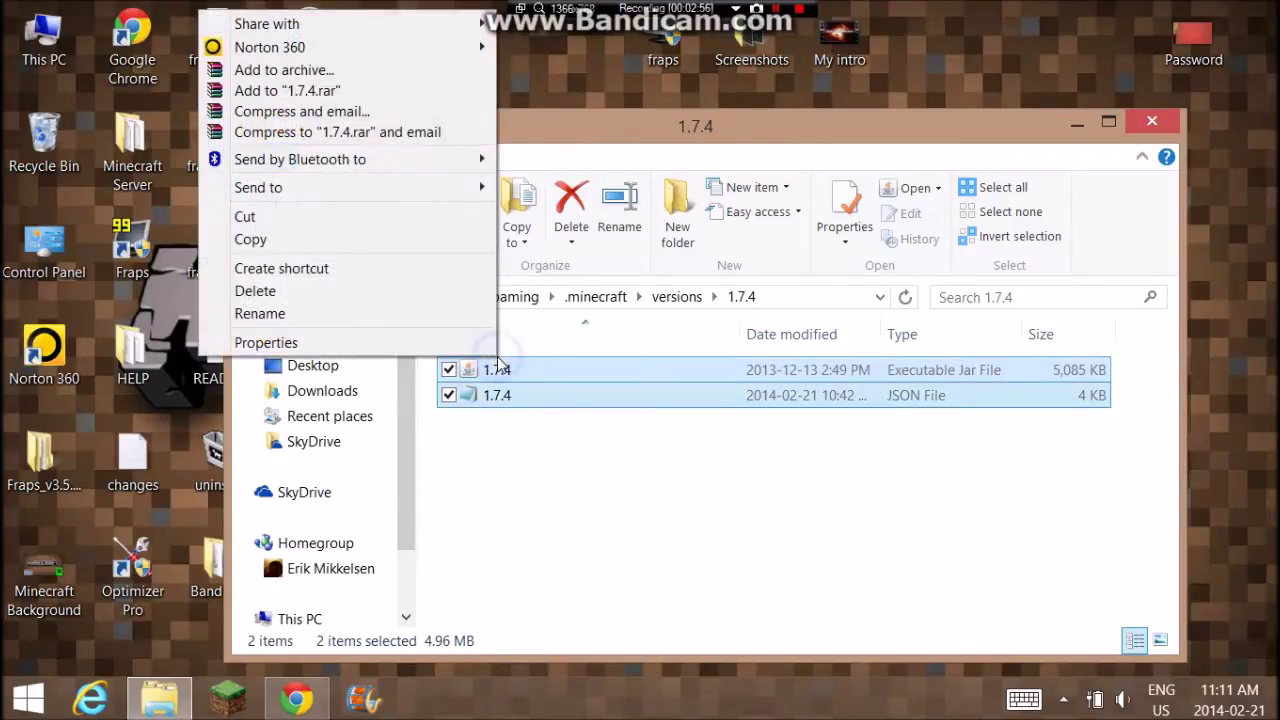
click(250, 239)
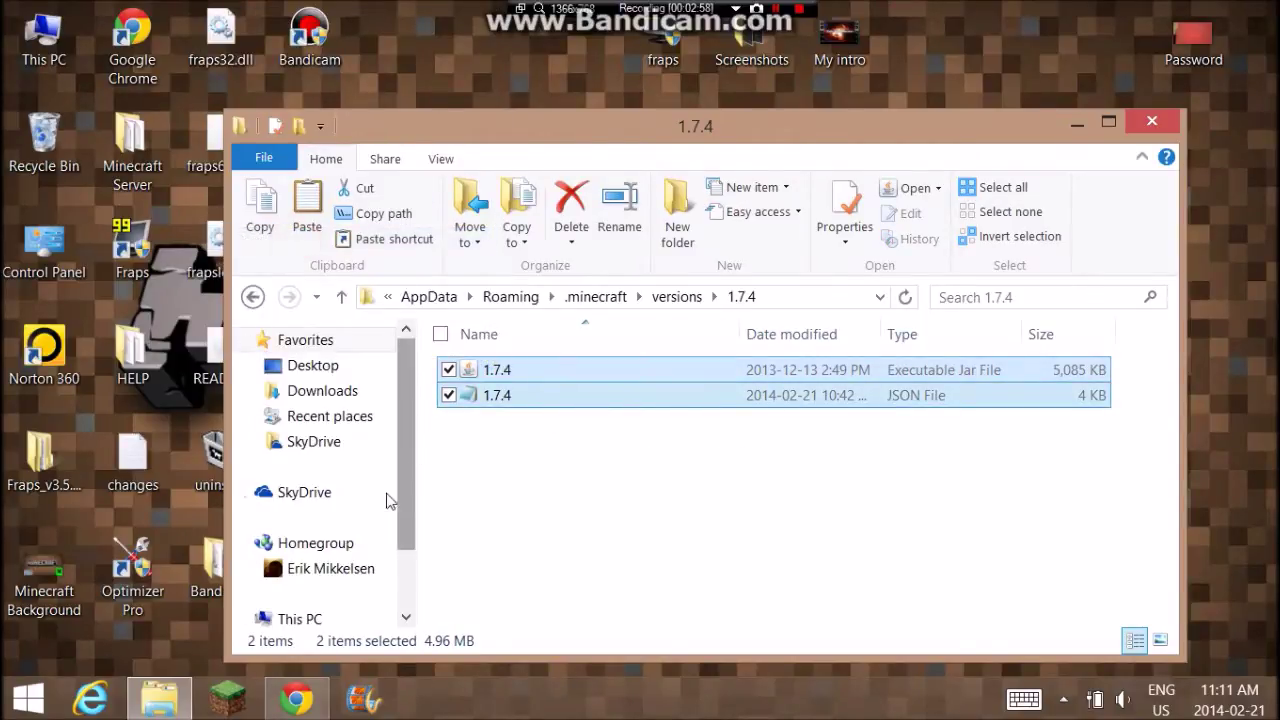
click(253, 297)
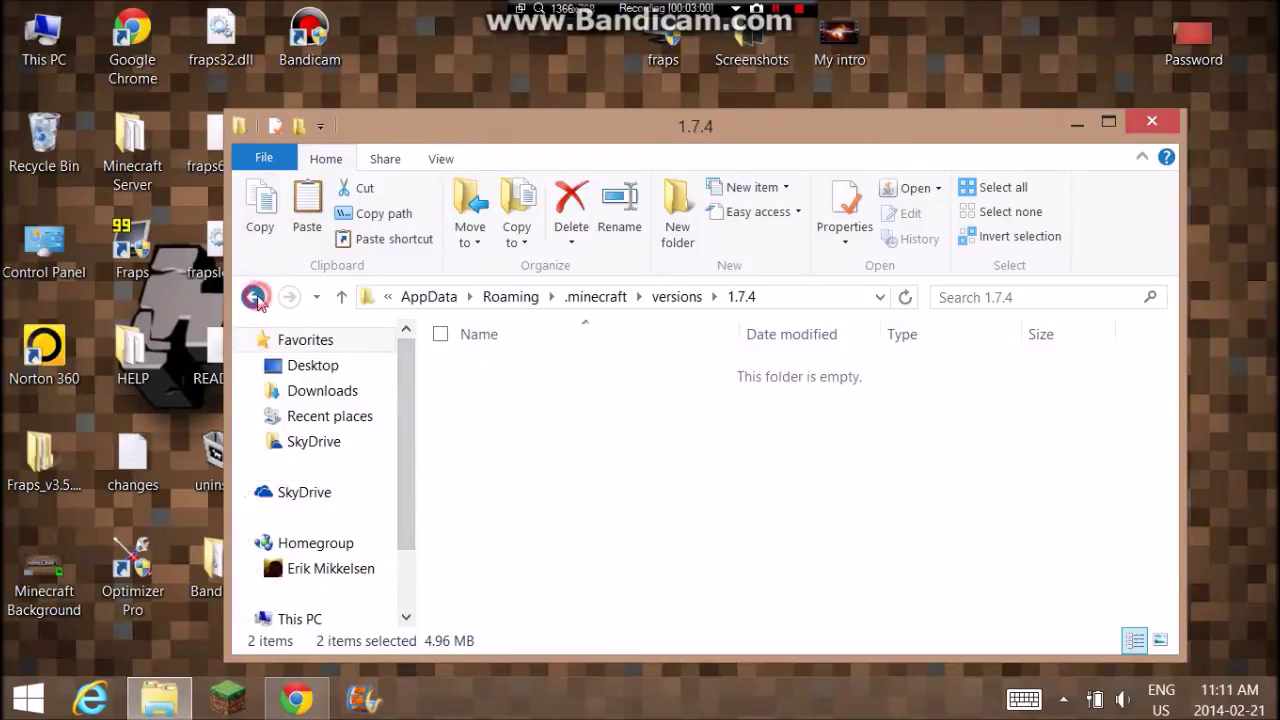
- Create a new folder named toomanyitems inside versions
right_click(522, 532)
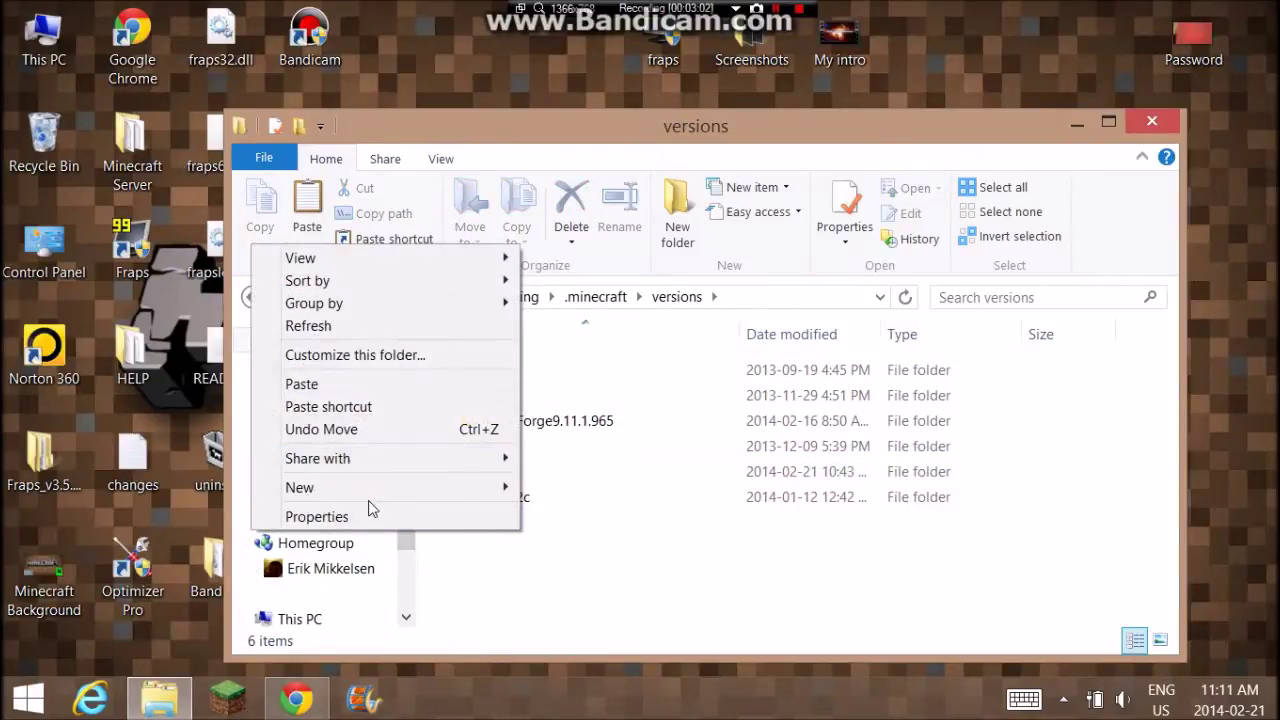
mouse_move(533, 488)
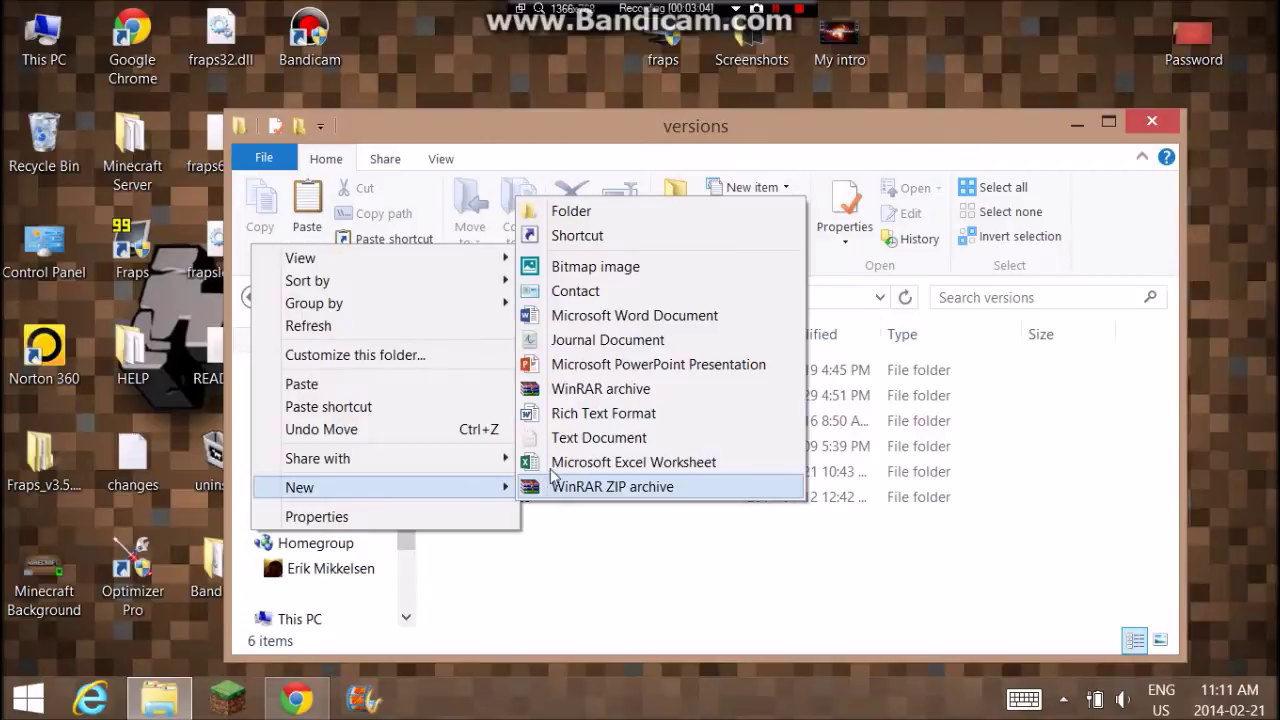
click(571, 211)
key(BackSpace)
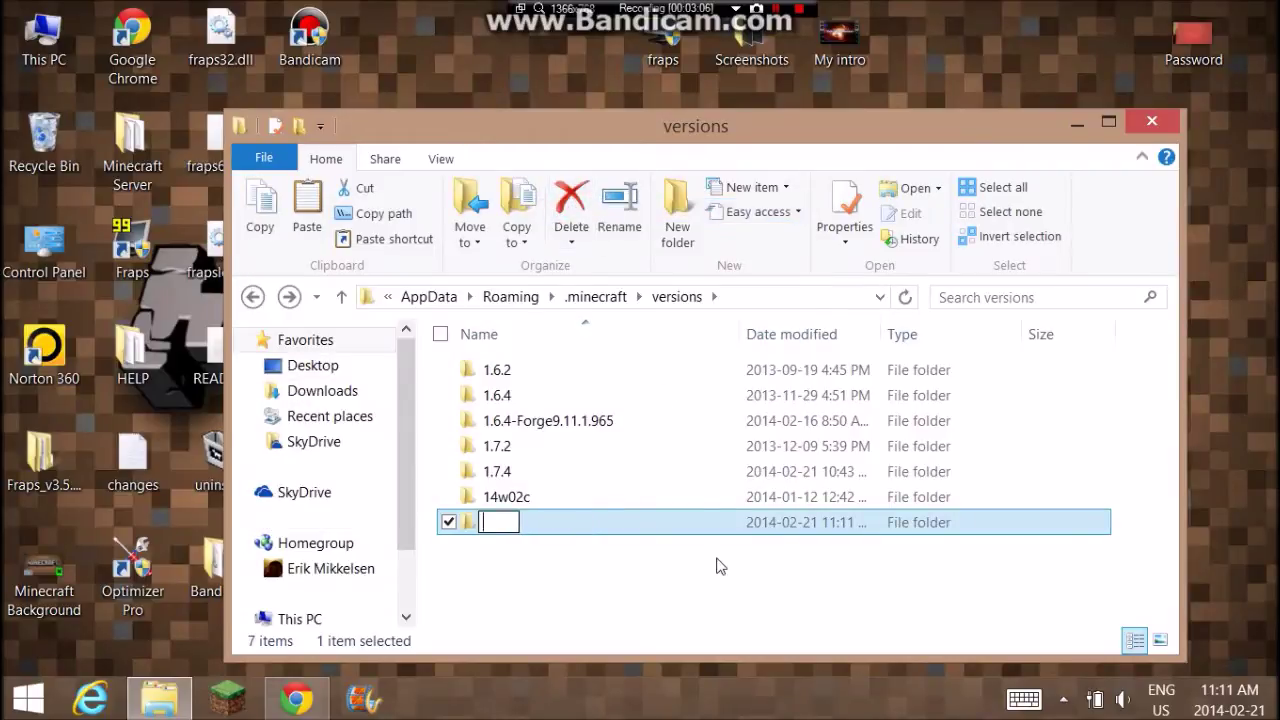
text(toomanyit)
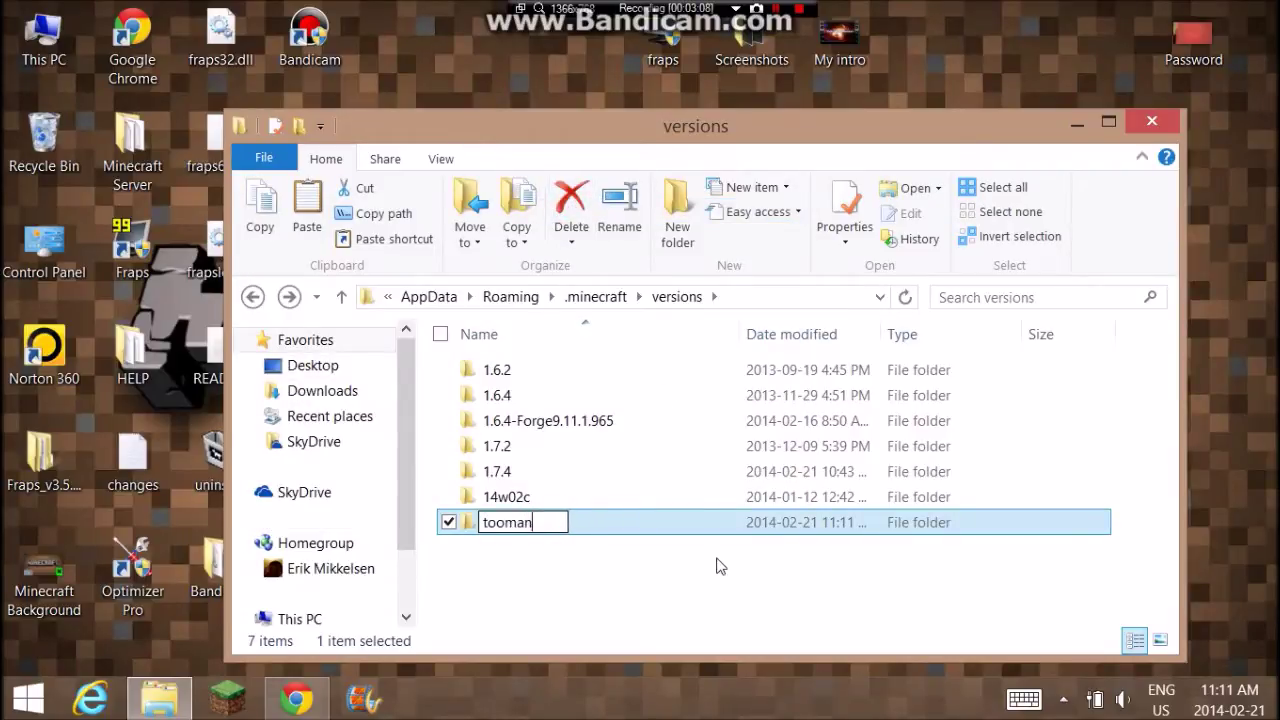
text(ems)
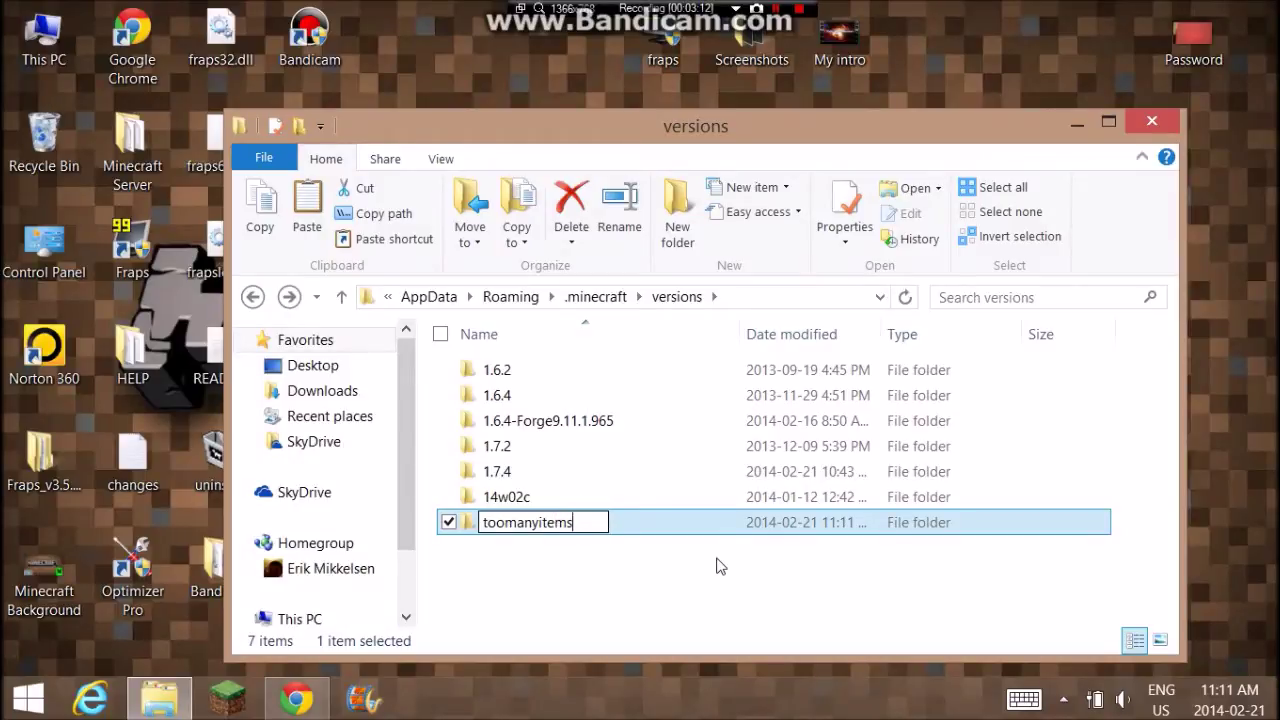
key(Return)
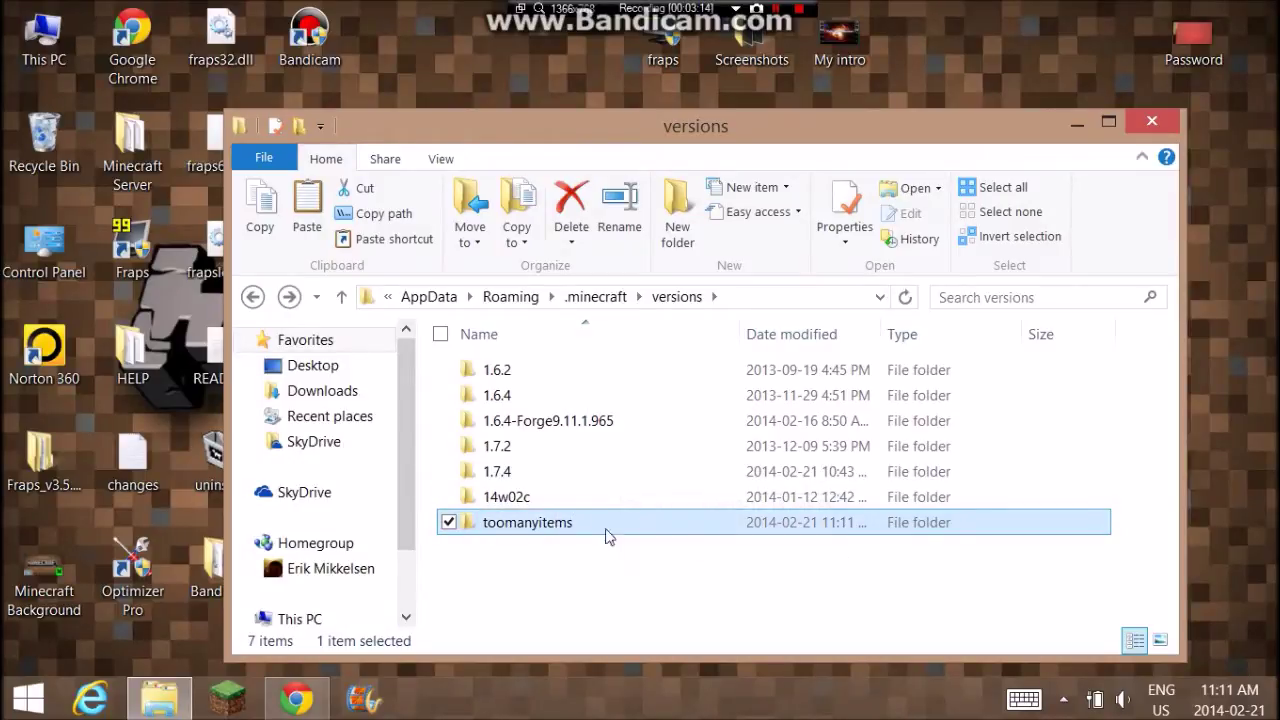
- Paste the copied 1.7.4 jar and JSON into the toomanyitems folder
double_click(601, 531)
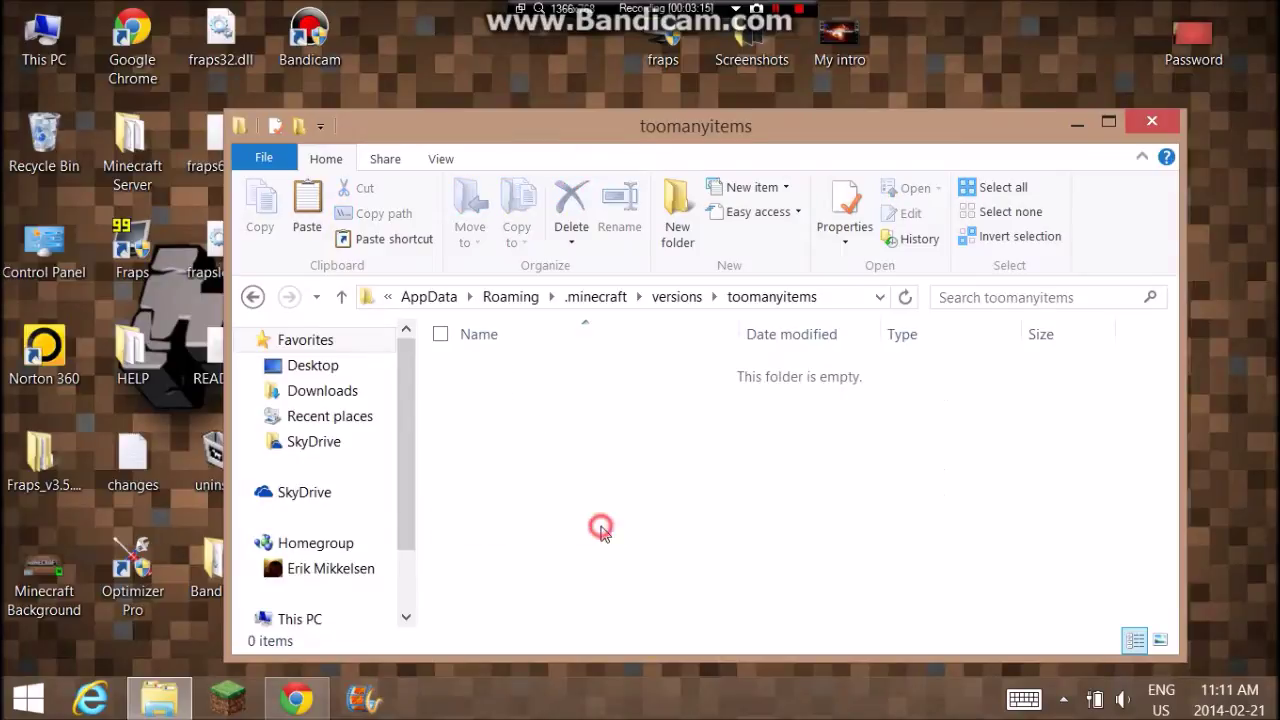
right_click(453, 376)
click(300, 511)
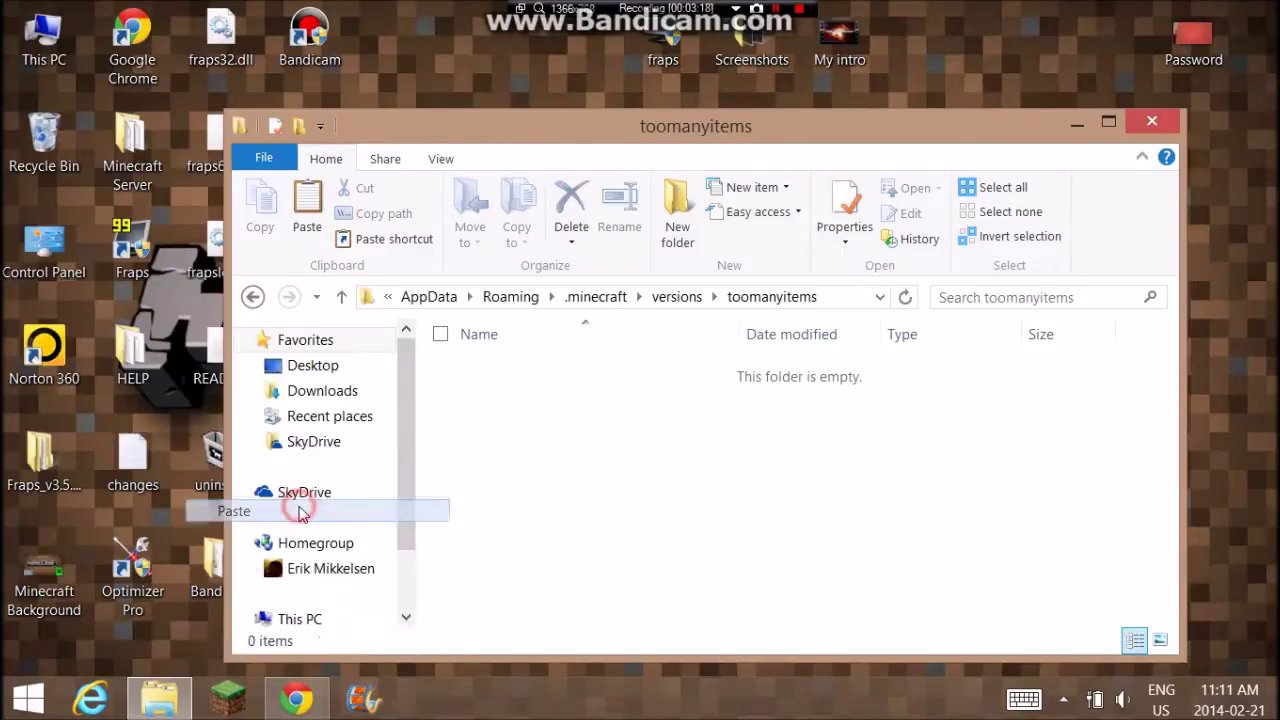
click(529, 486)
- Select the 1.7.4 JSON file for renaming after abandoning a first rename attempt
click(528, 398)
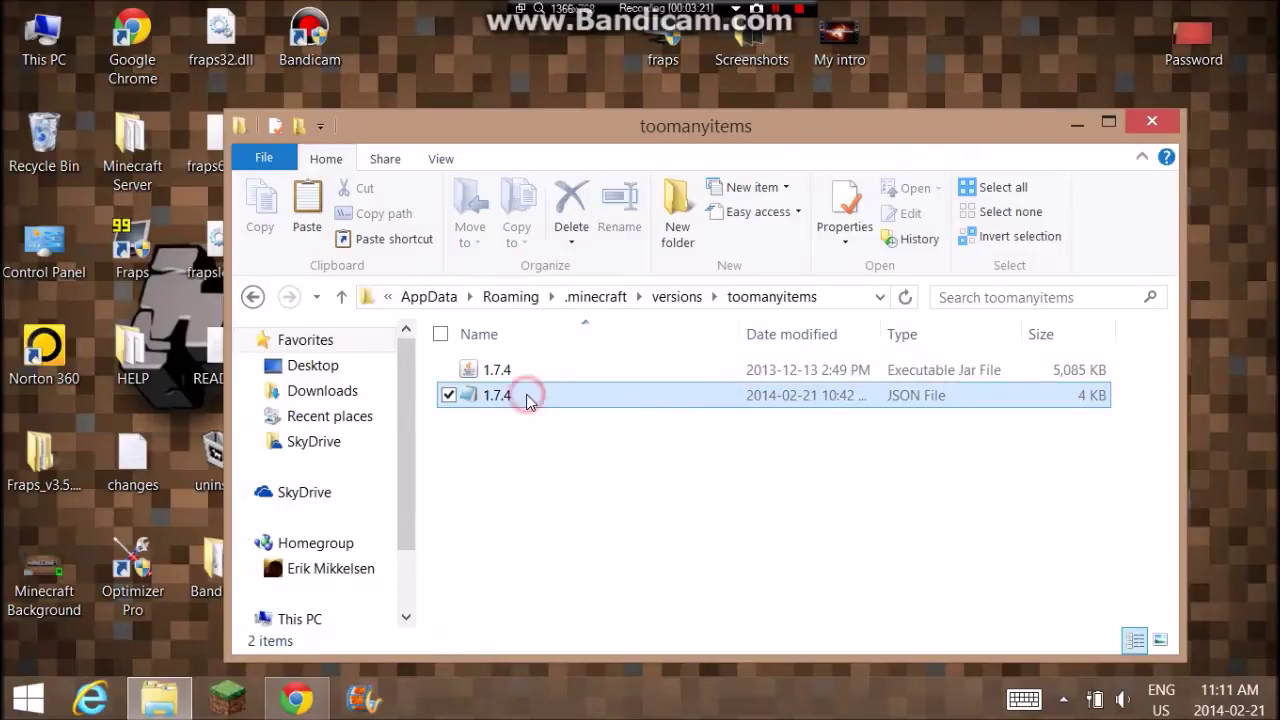
right_click(525, 399)
click(289, 633)
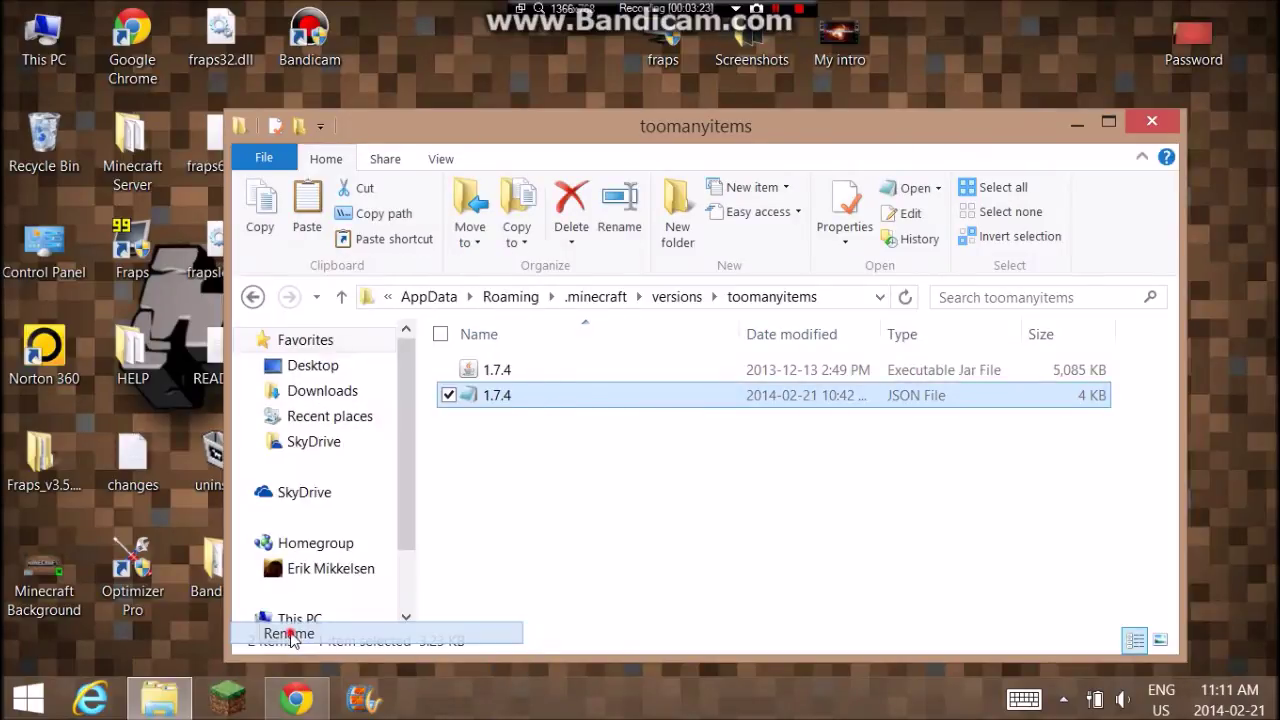
click(474, 542)
click(534, 408)
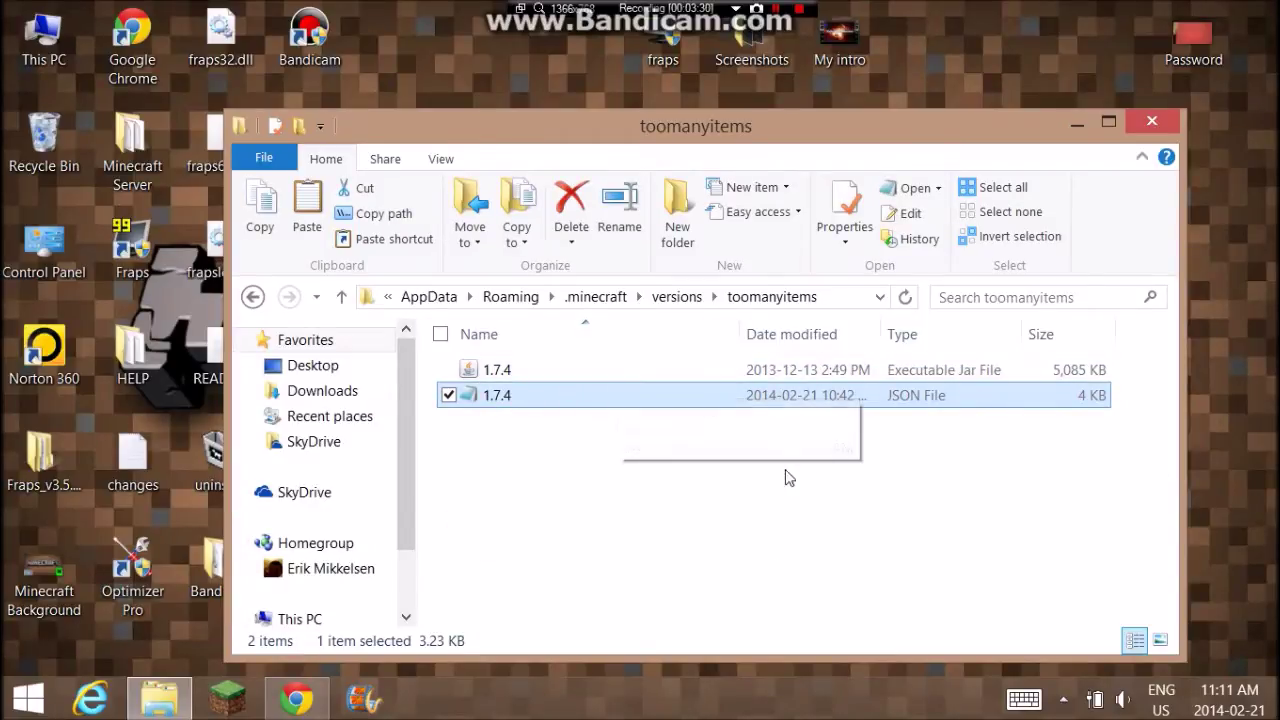
right_click(516, 394)
- Rename the 1.7.4 JSON file to toomanyitems
click(320, 632)
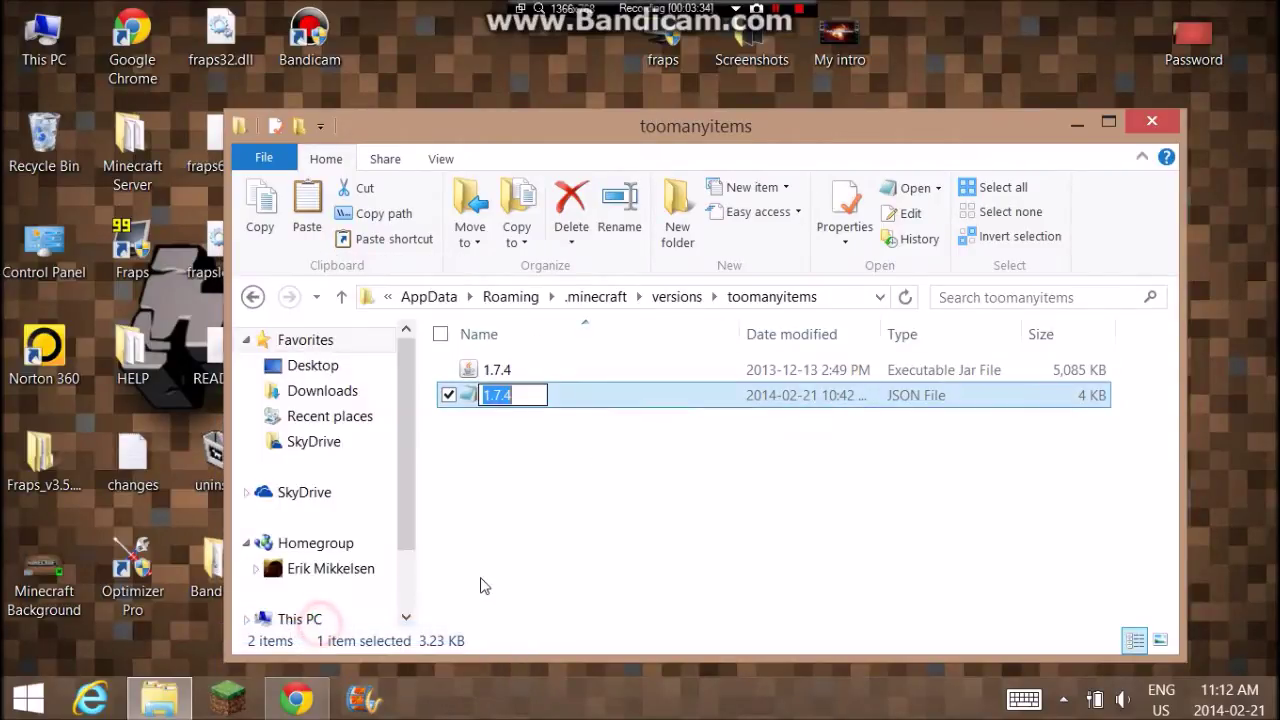
key(BackSpace)
text(toomanyite)
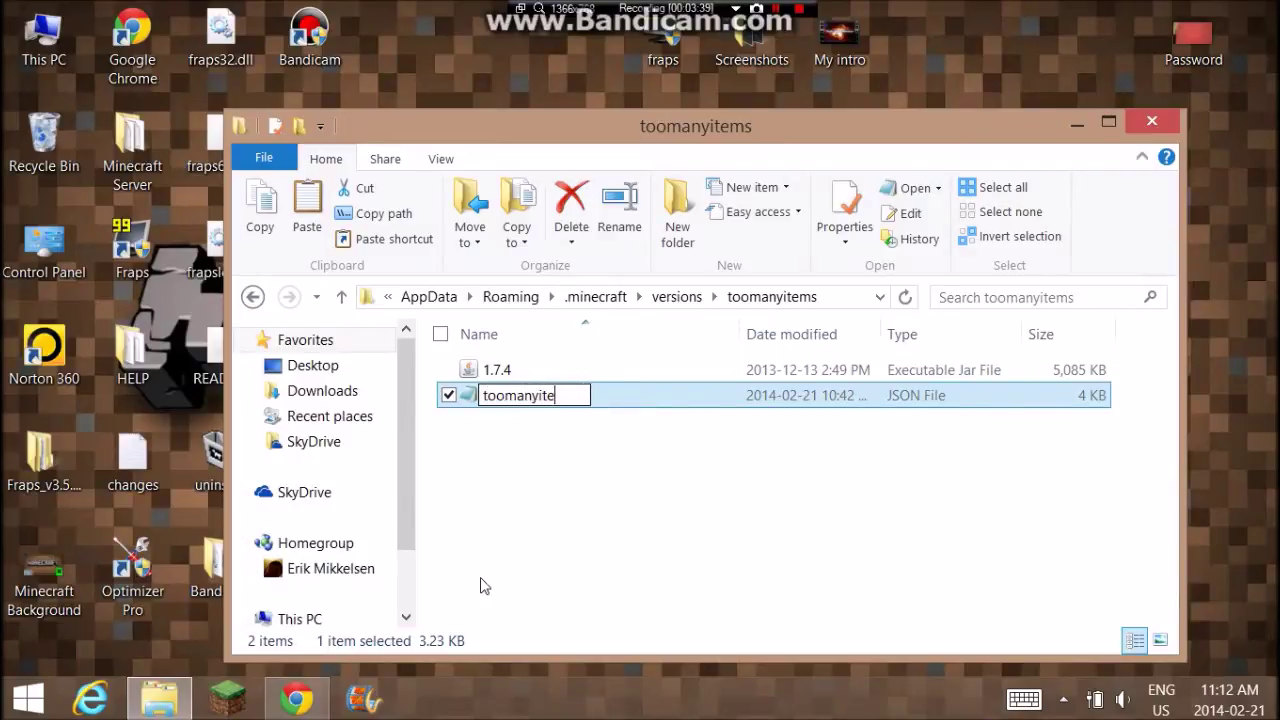
text(ms)
key(Return)
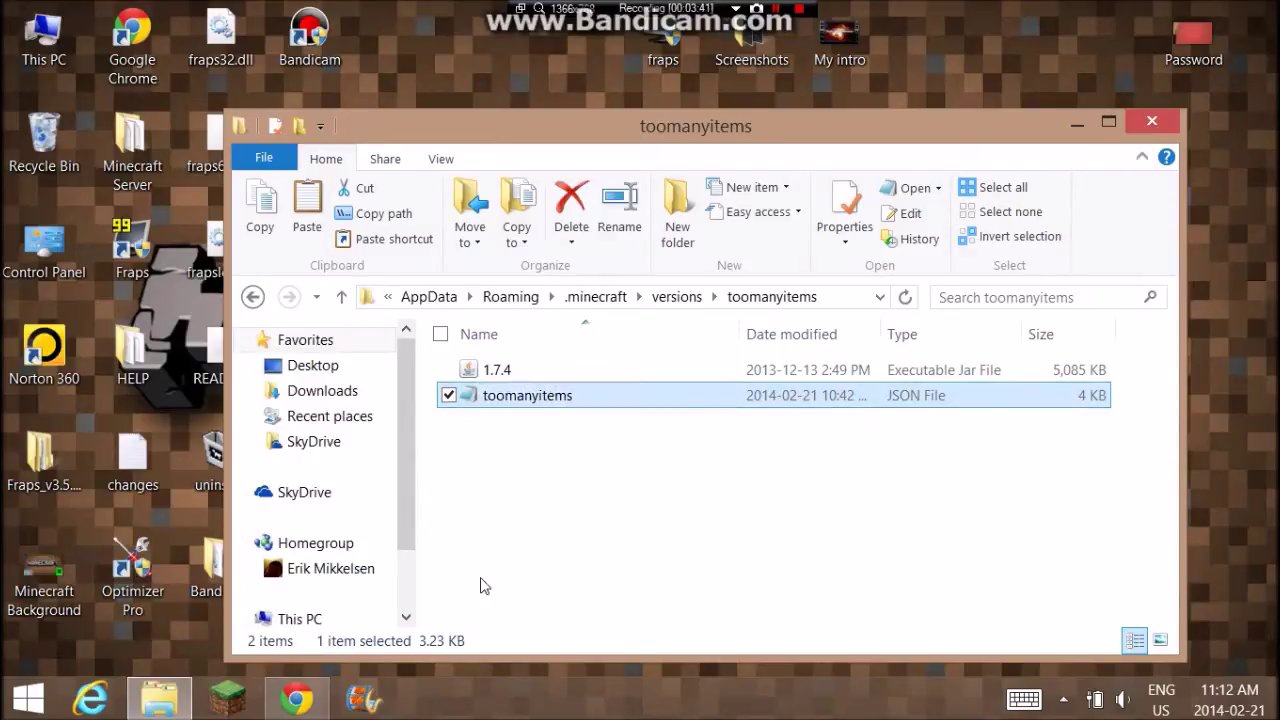
- Rename the 1.7.4 jar file to toomanyitems
click(470, 370)
right_click(482, 368)
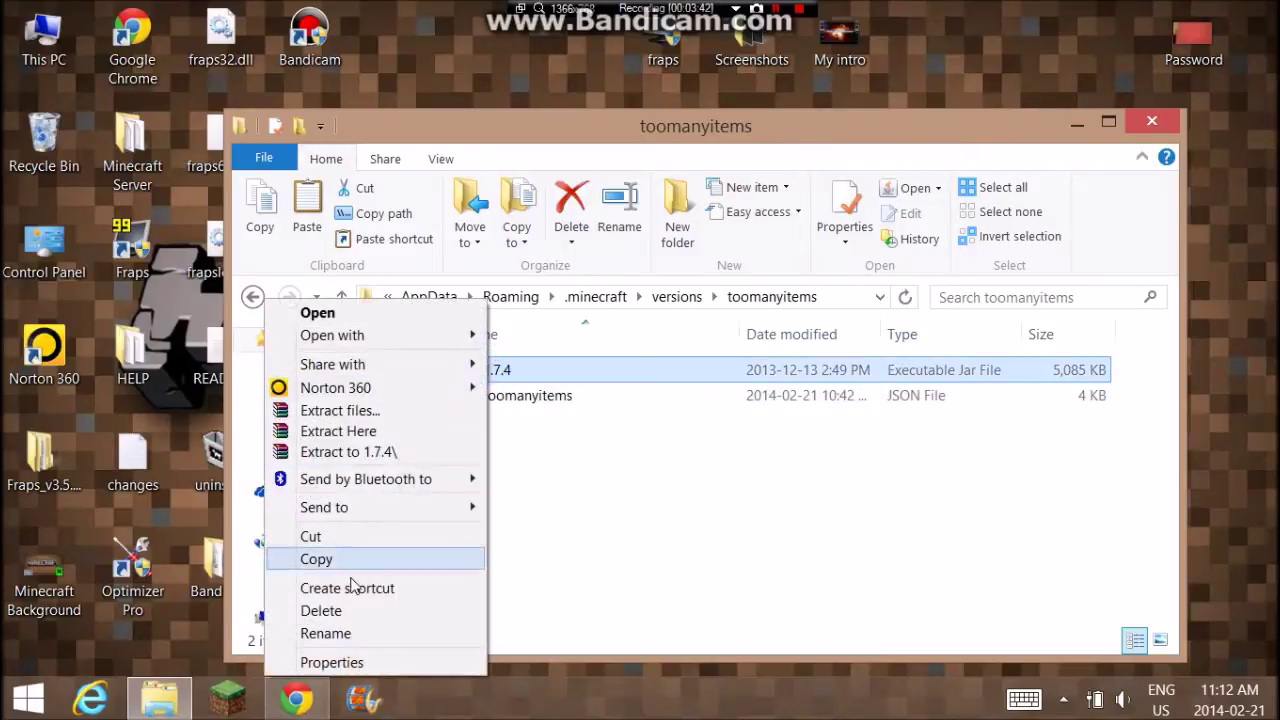
click(326, 634)
key(BackSpace)
text(t)
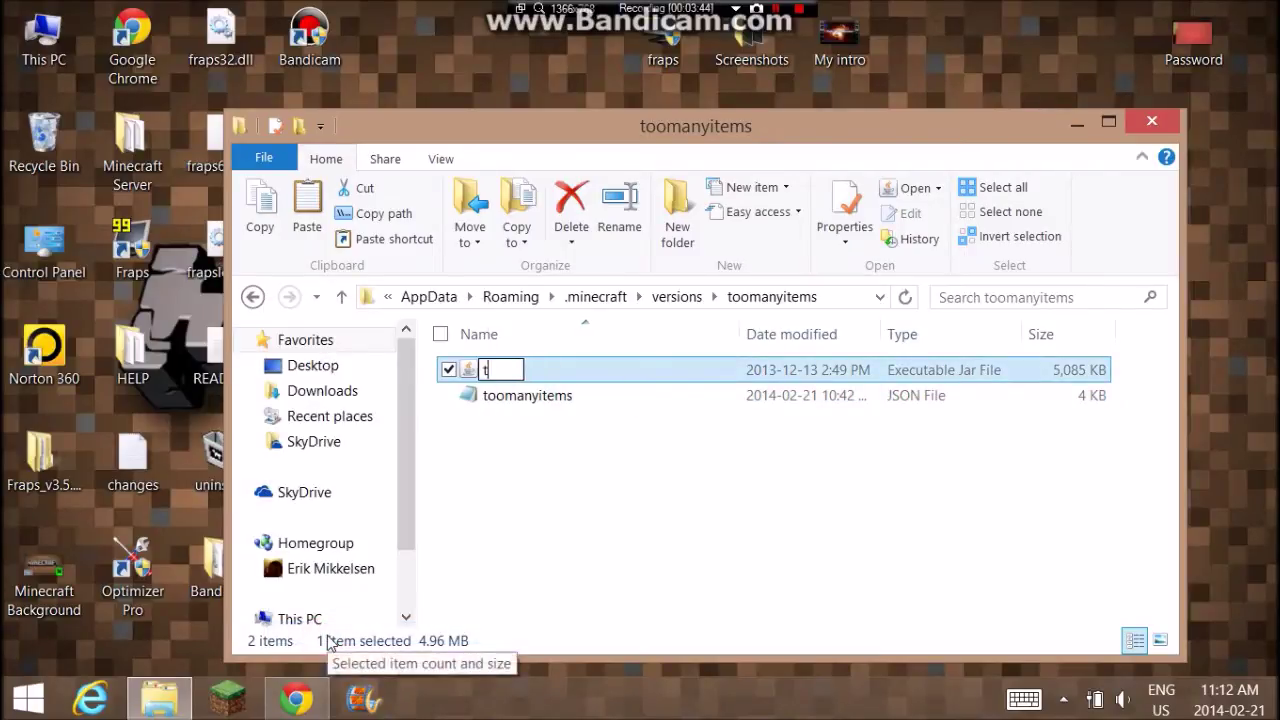
text(oomanyitems)
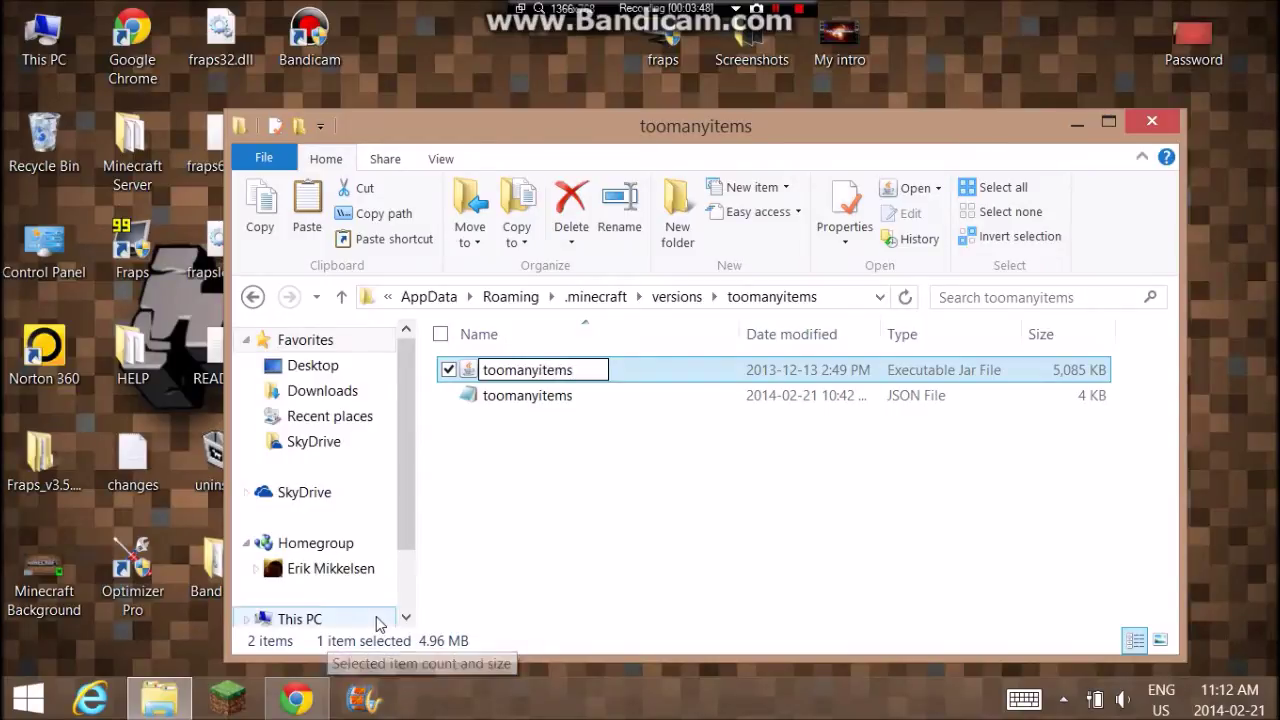
key(Return)
- Choose to open the toomanyitems JSON with another program
click(598, 396)
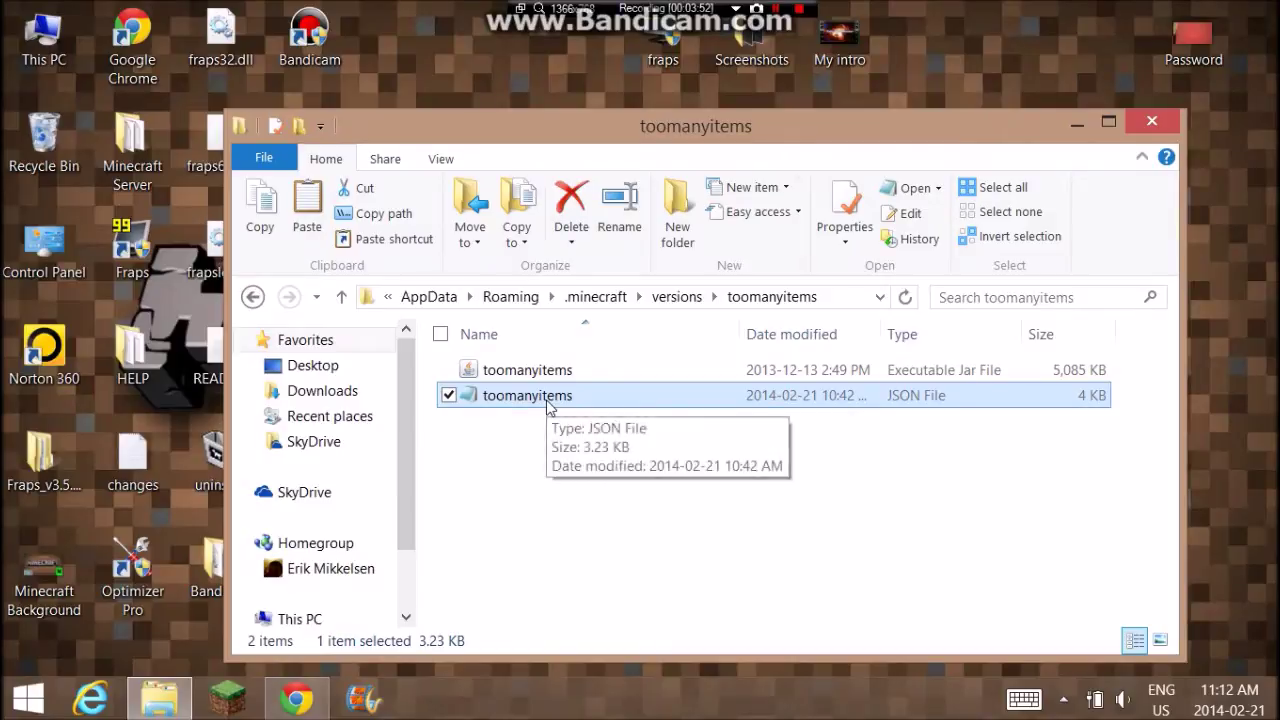
right_click(547, 402)
click(354, 314)
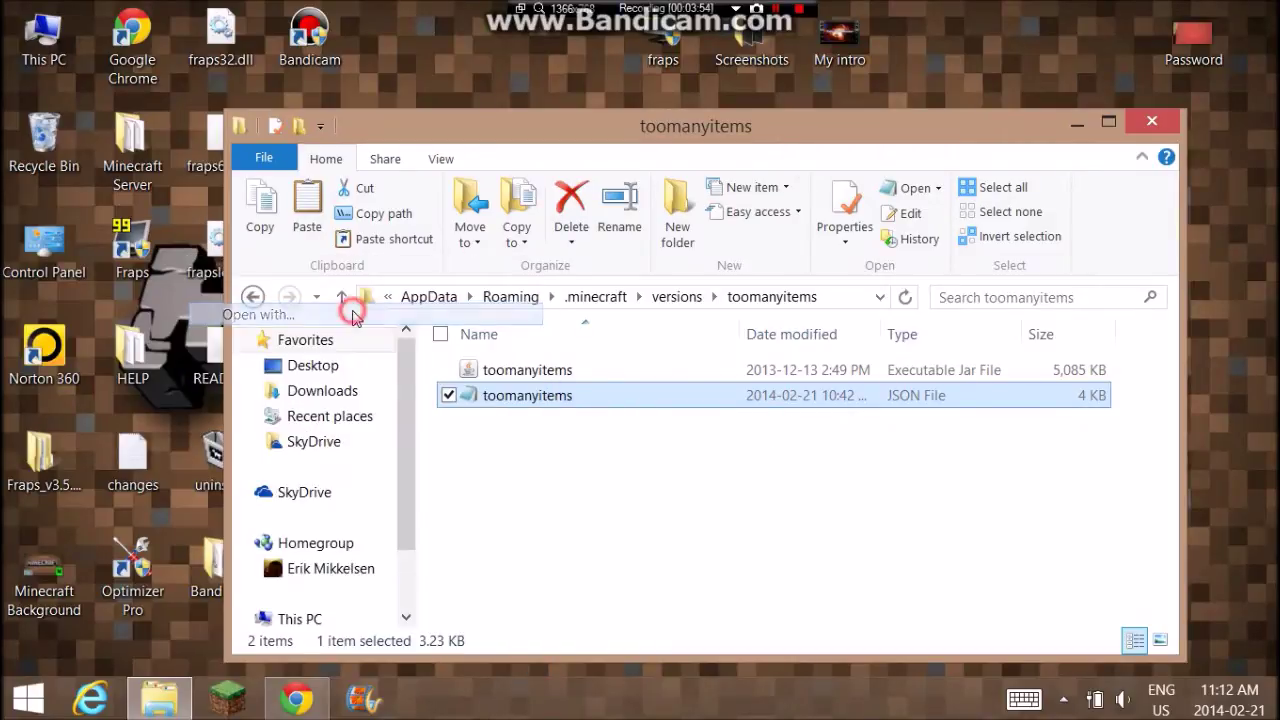
- Open the JSON in Notepad, change the id 1.7.4 to toomanyitems, save and close
click(580, 330)
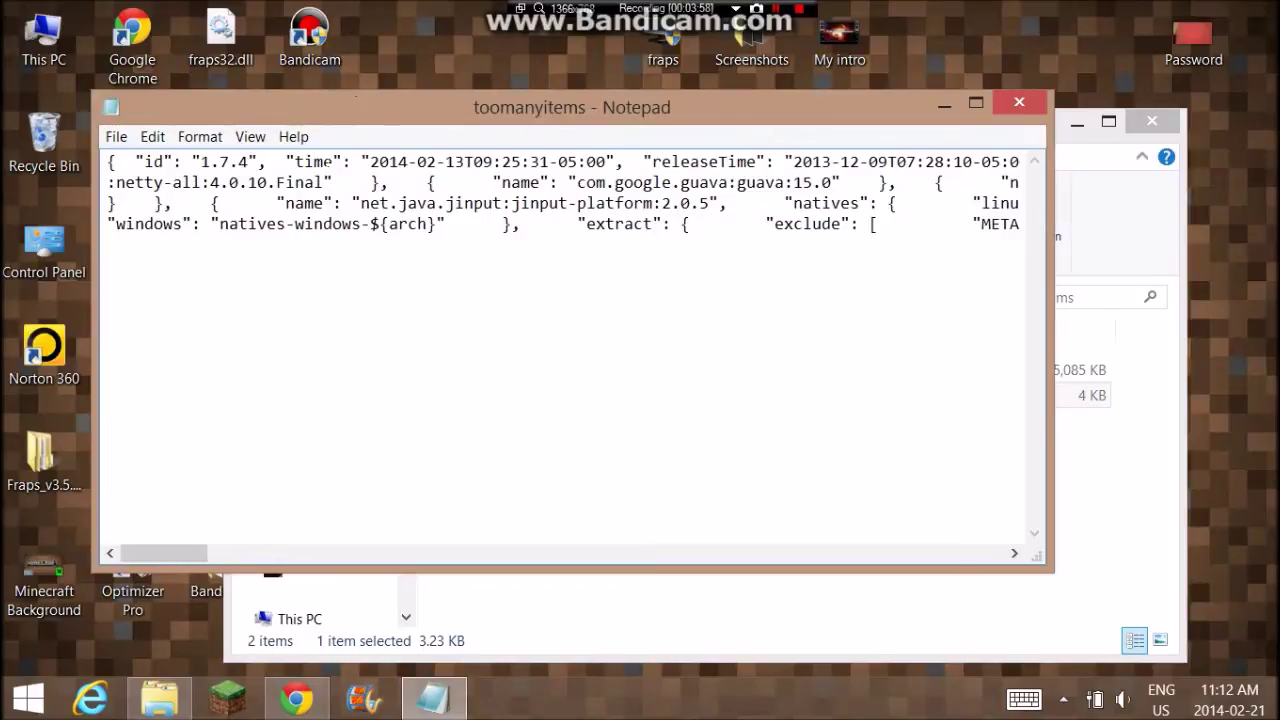
drag(247, 161, 219, 161)
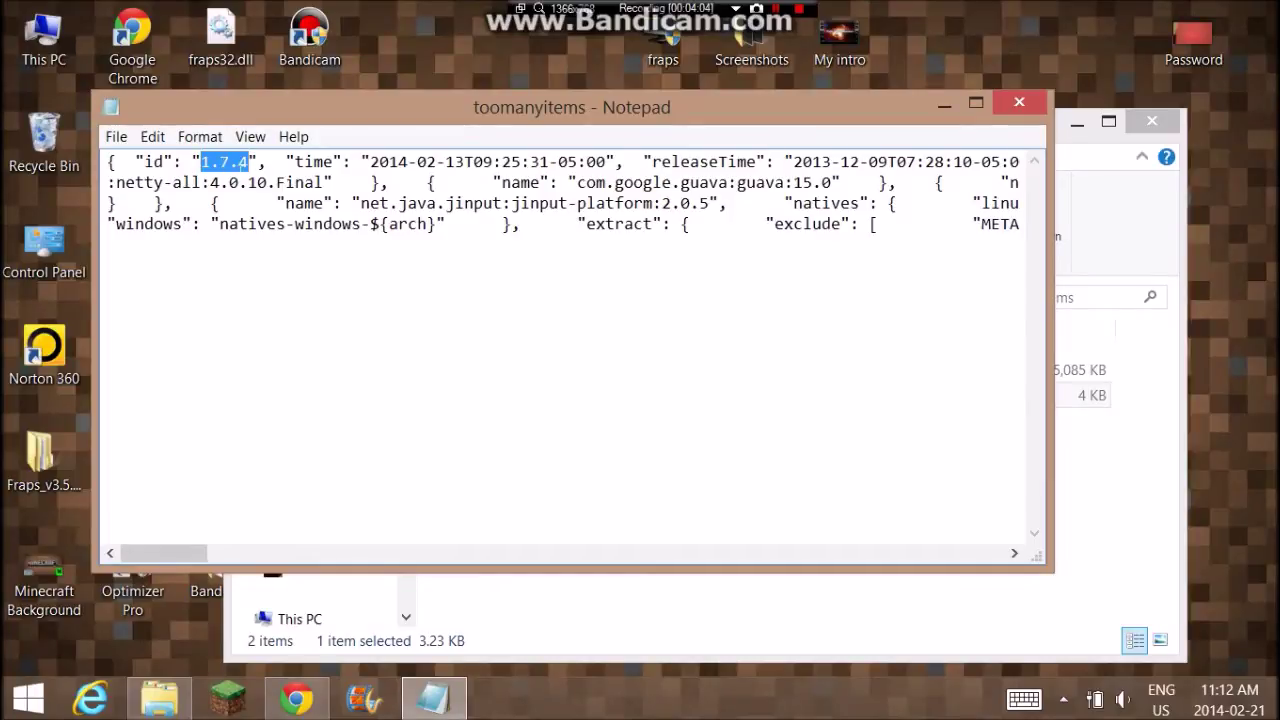
key(BackSpace)
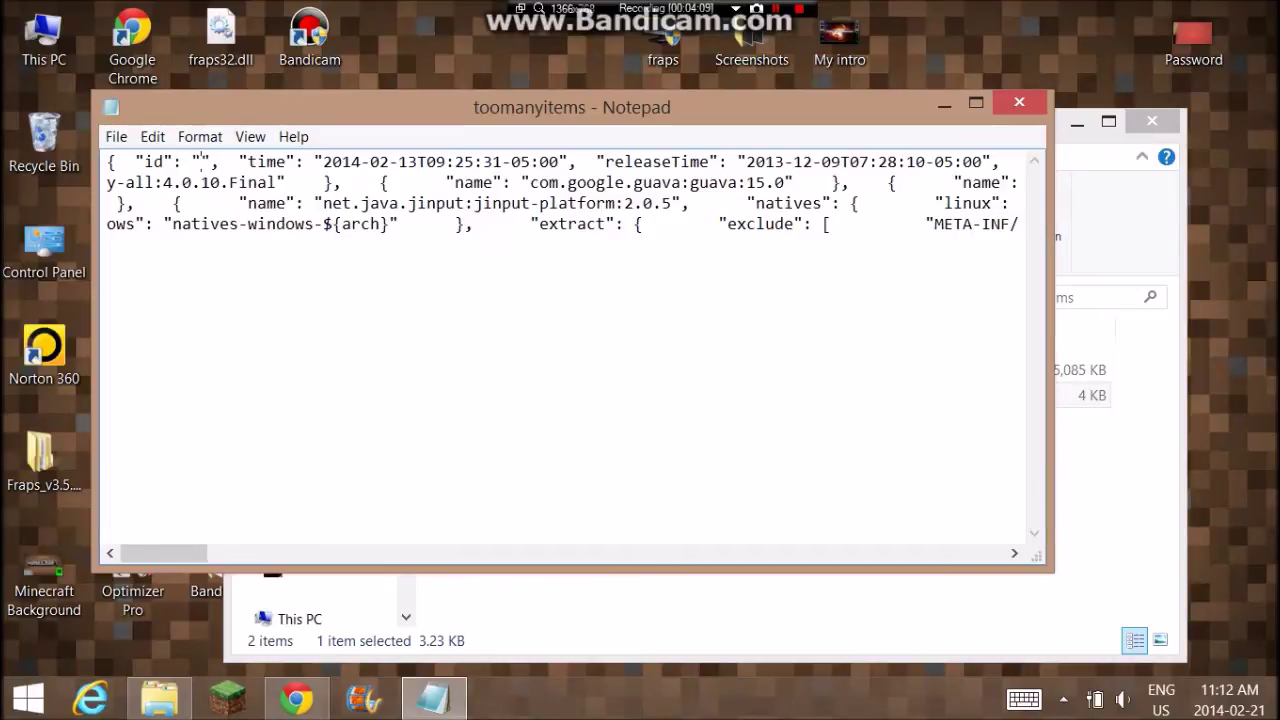
text(to)
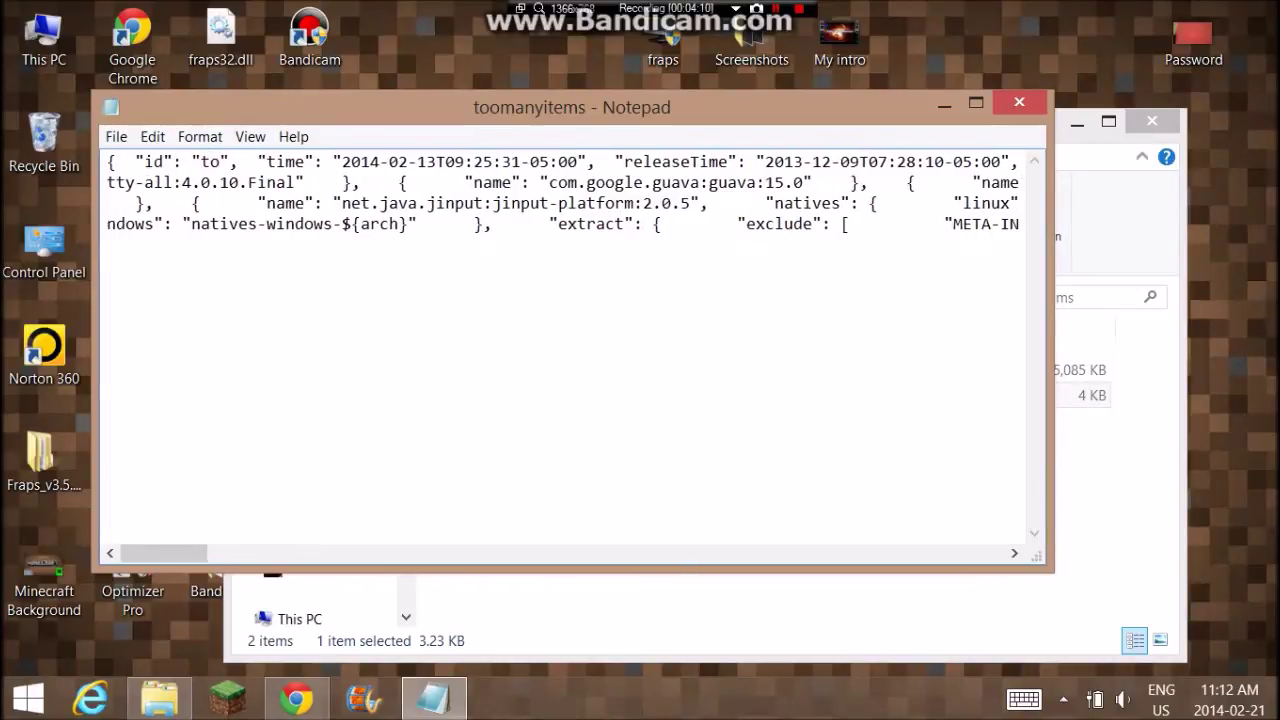
text(omanyi)
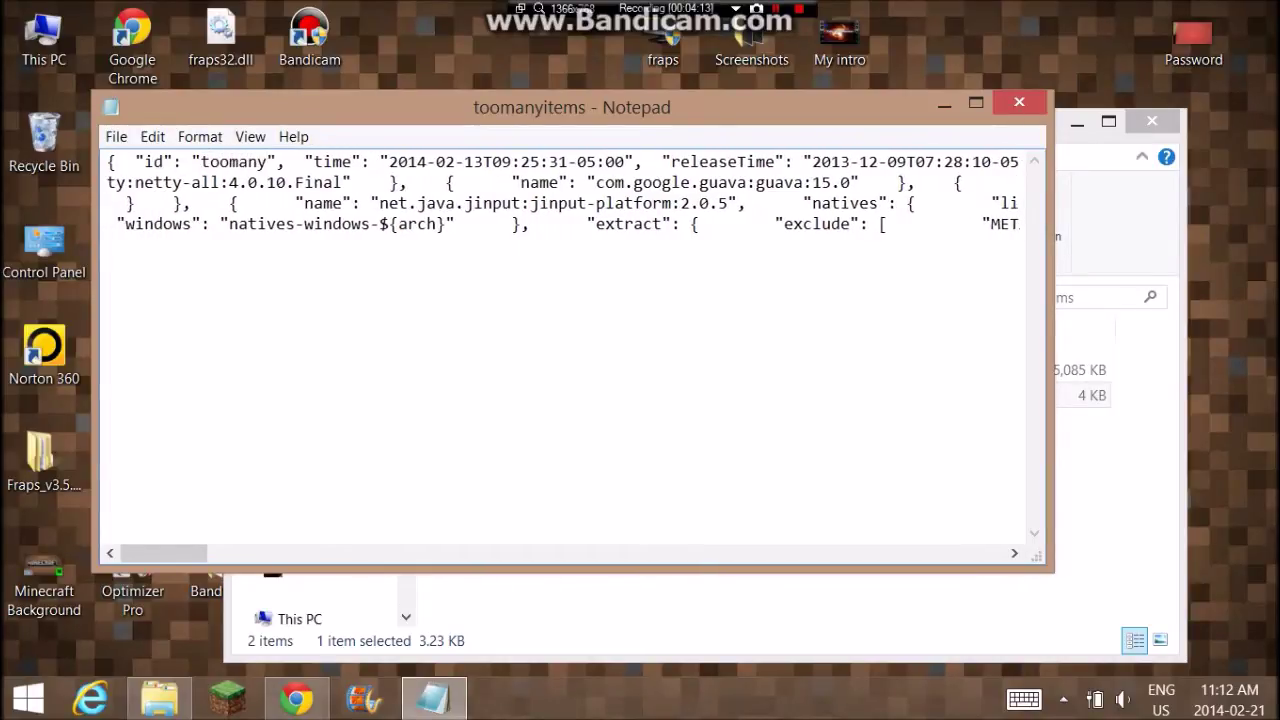
text(tems)
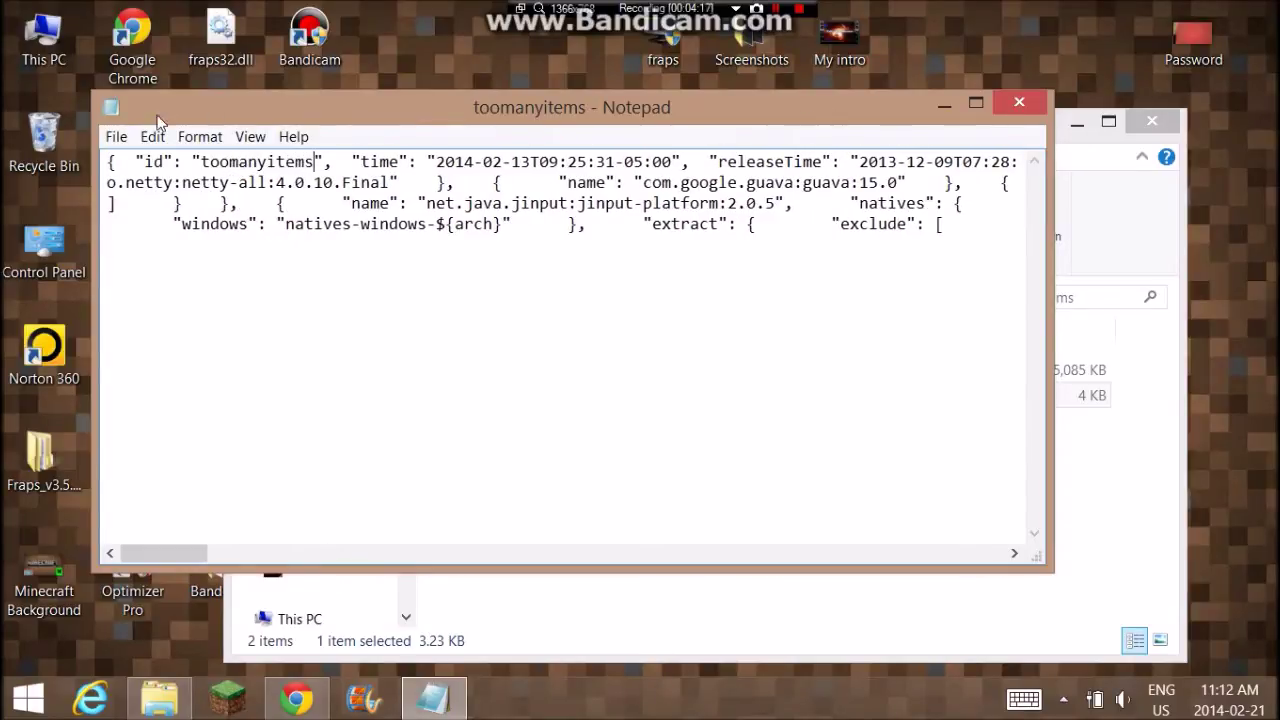
click(116, 136)
click(70, 208)
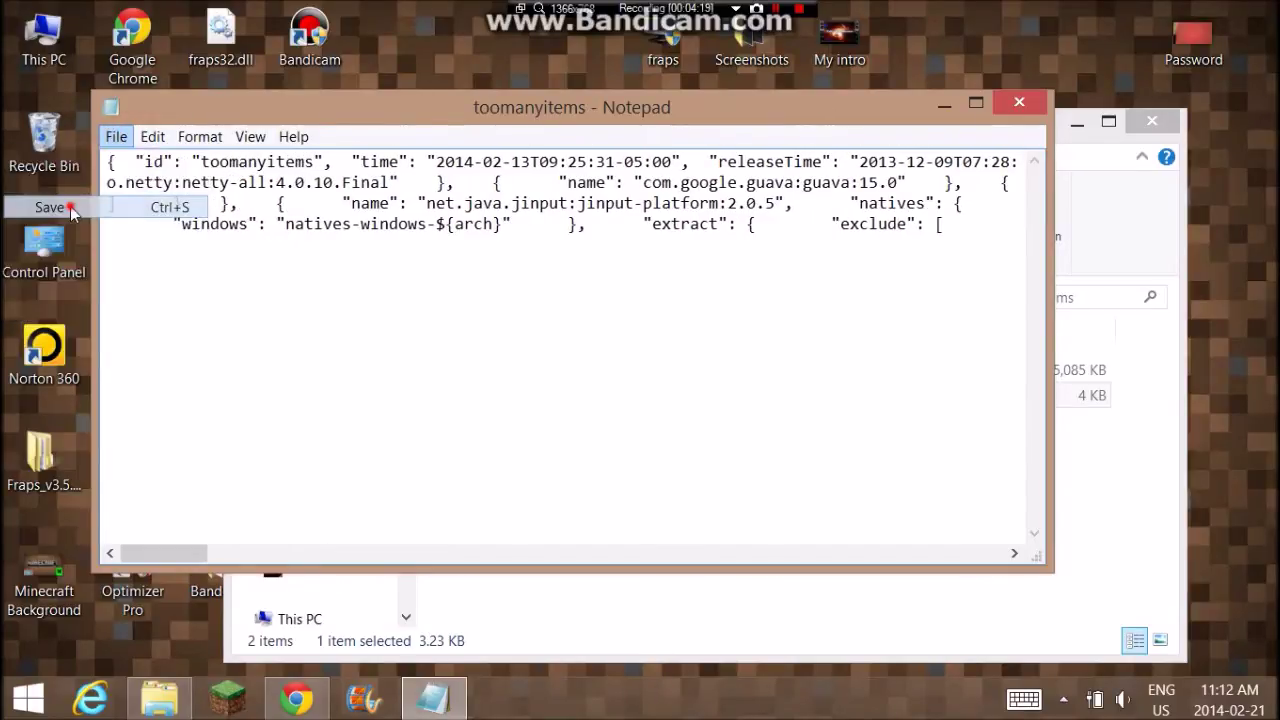
click(1031, 102)
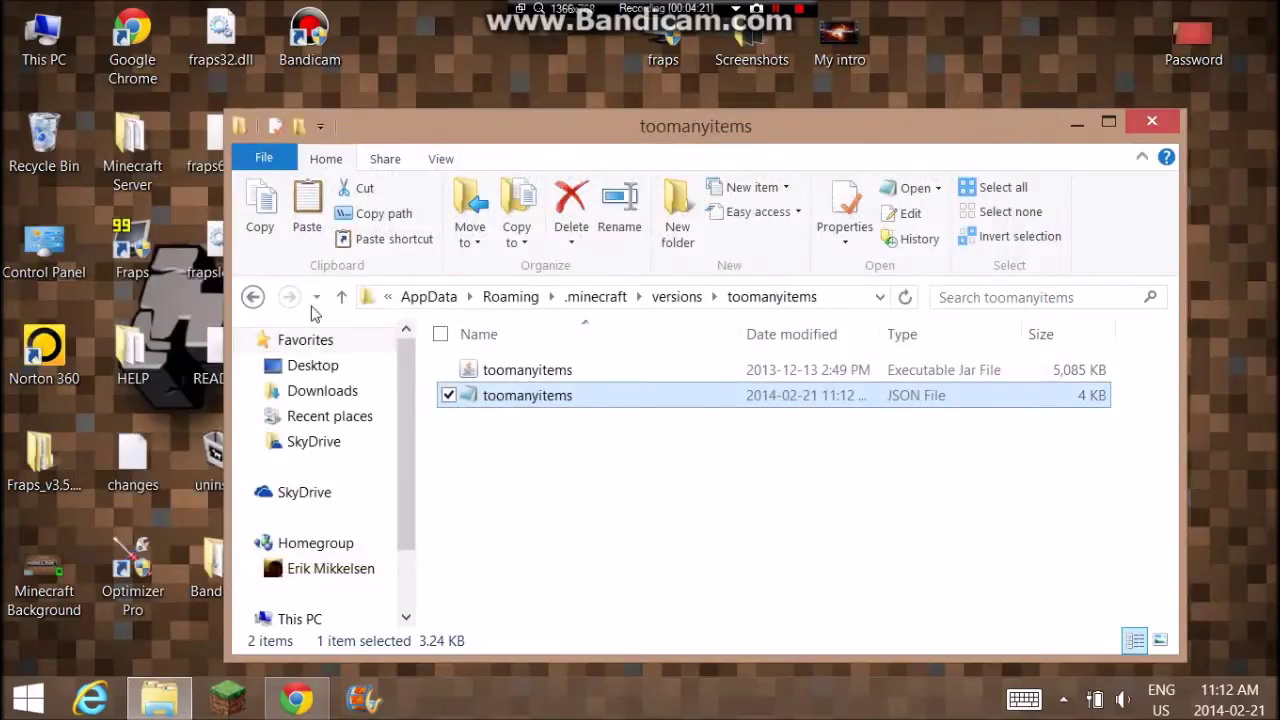
- Open toomanyitems.jar in WinRAR and bring its window fully into view
click(580, 368)
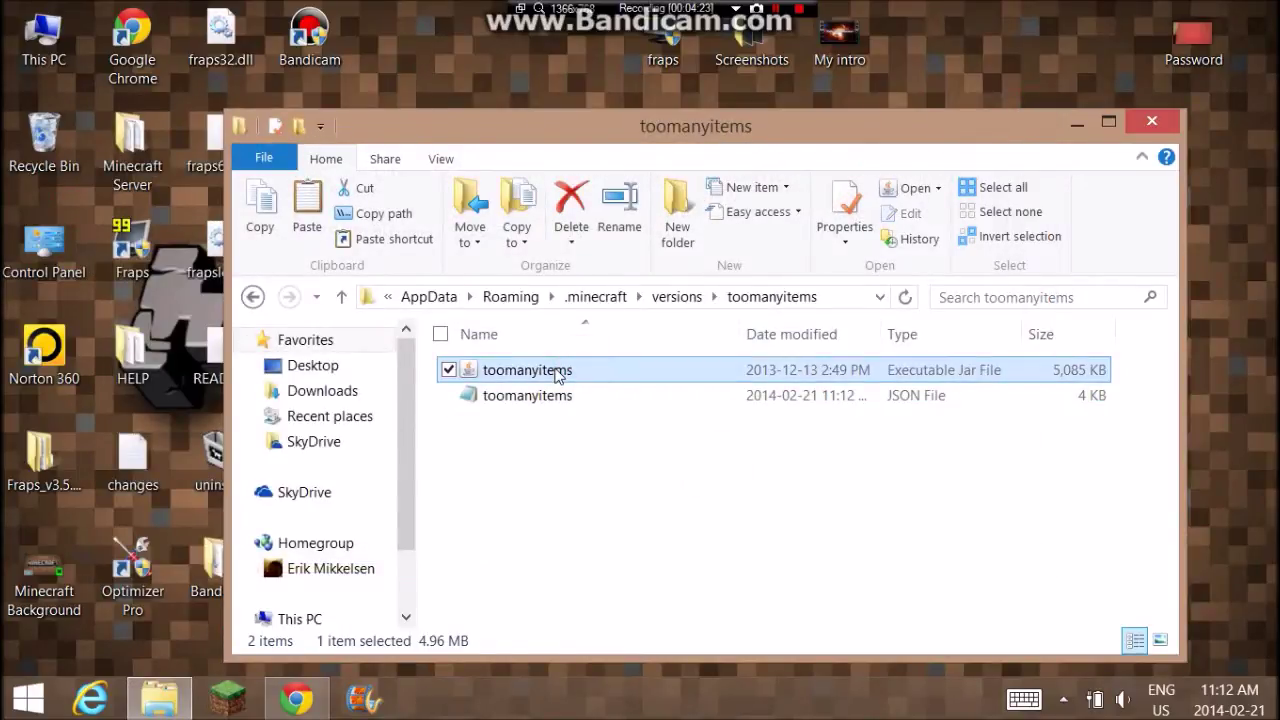
right_click(556, 370)
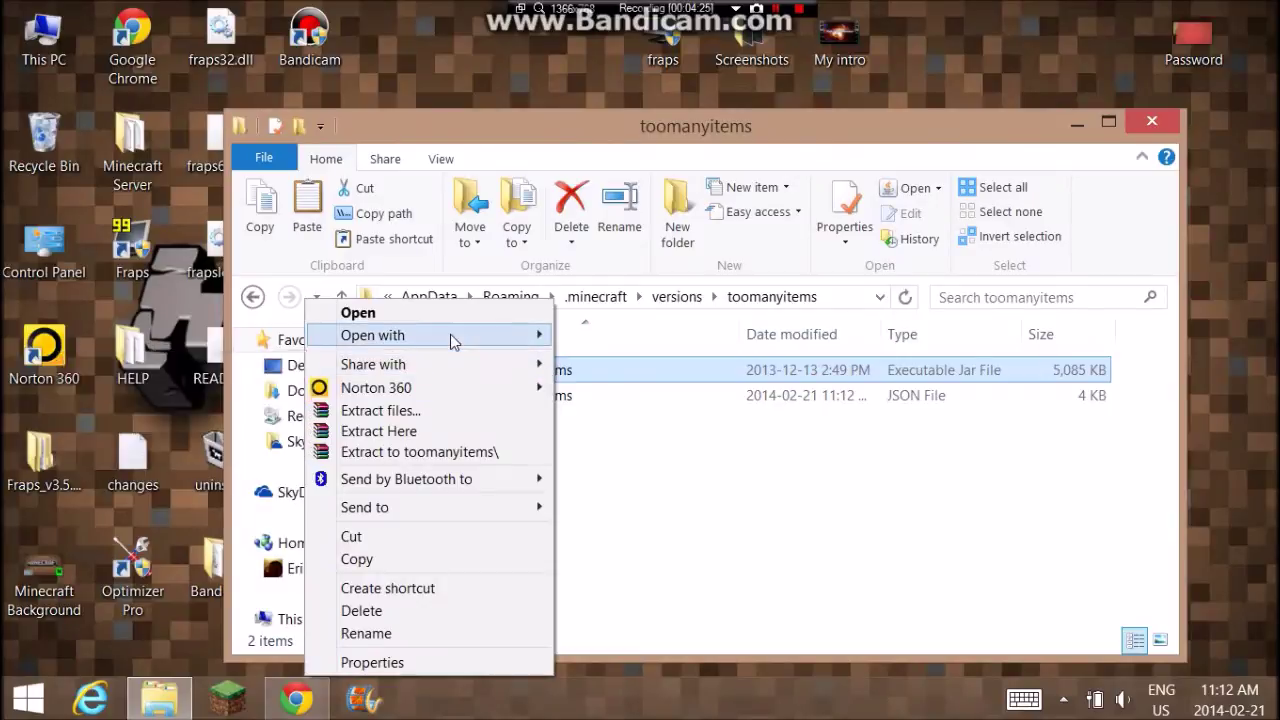
mouse_move(448, 334)
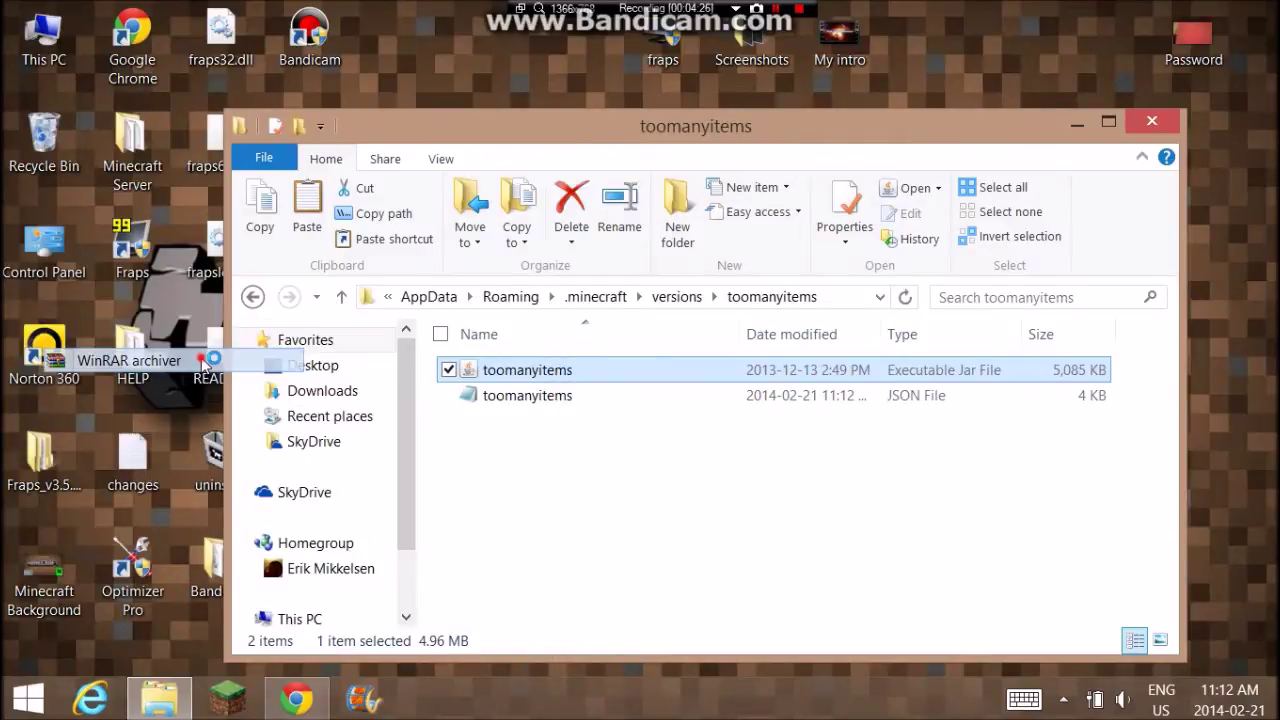
drag(203, 363, 204, 364)
drag(587, 141, 355, 147)
click(832, 136)
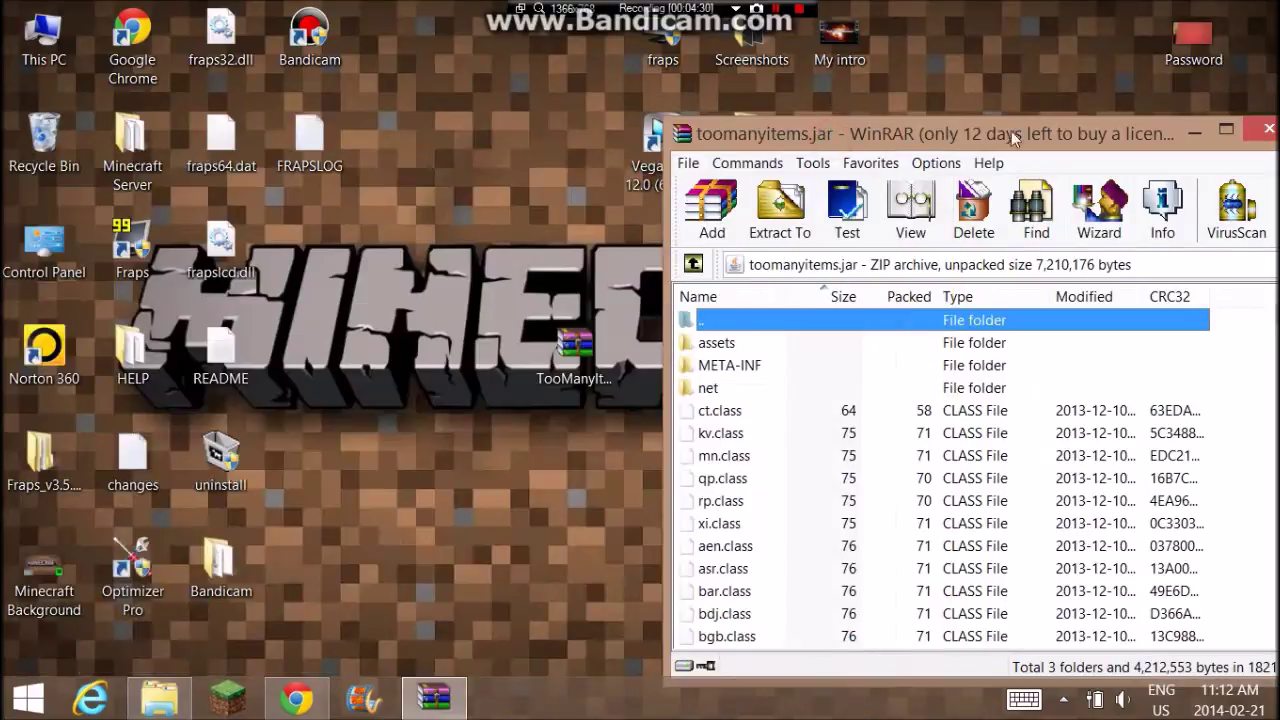
drag(1149, 117, 890, 35)
- Delete the META-INF folder from toomanyitems.jar
click(482, 276)
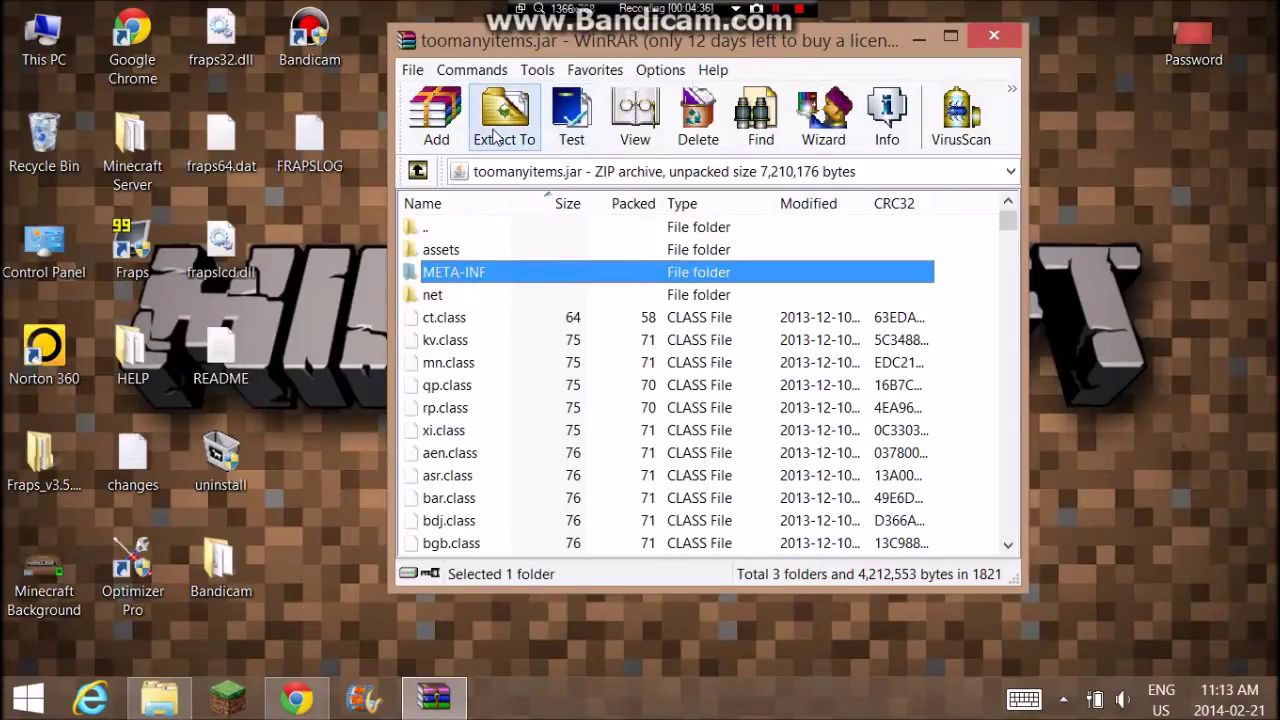
click(700, 140)
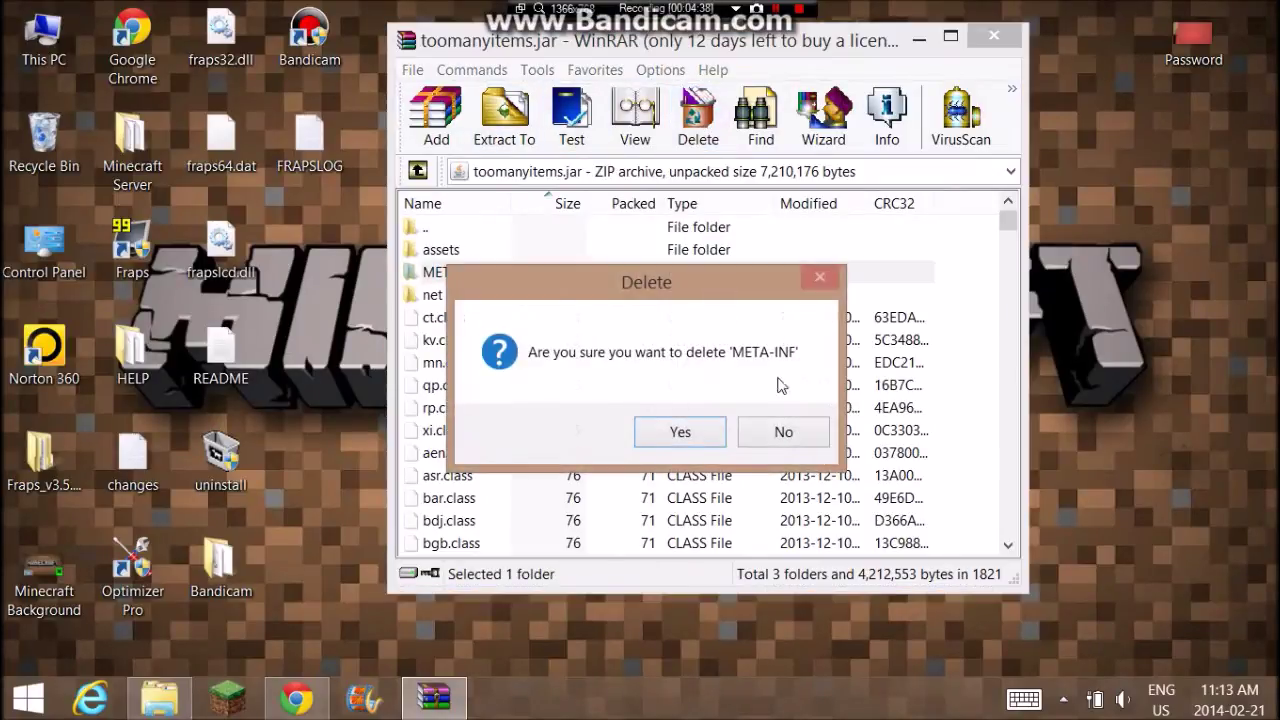
click(672, 438)
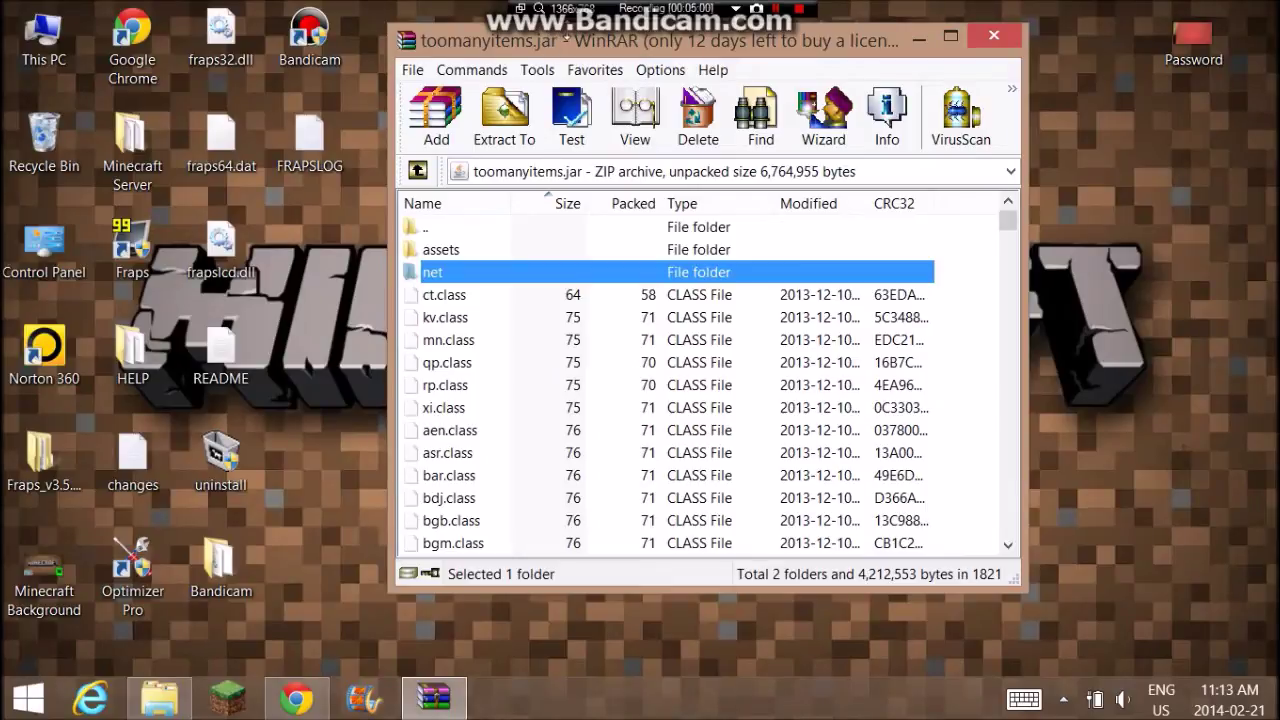
mouse_move(566, 48)
mouse_down()
mouse_move(479, 128)
mouse_move(181, 123)
mouse_up()
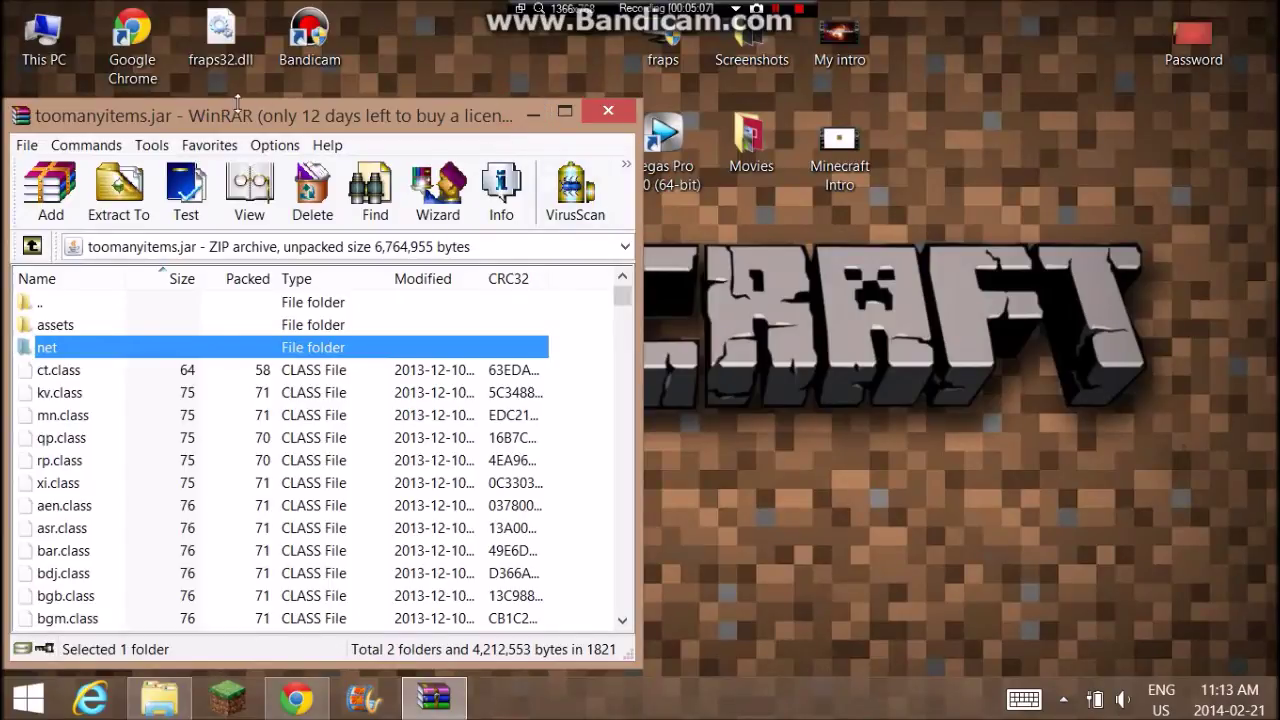
- Open TooManyItems2014_01_10_1.7.4.zip from the desktop in WinRAR
mouse_move(258, 107)
mouse_down()
mouse_move(313, 85)
mouse_move(303, 92)
mouse_up()
mouse_move(183, 118)
mouse_down()
mouse_move(1085, 155)
mouse_move(924, 128)
mouse_up()
click(571, 343)
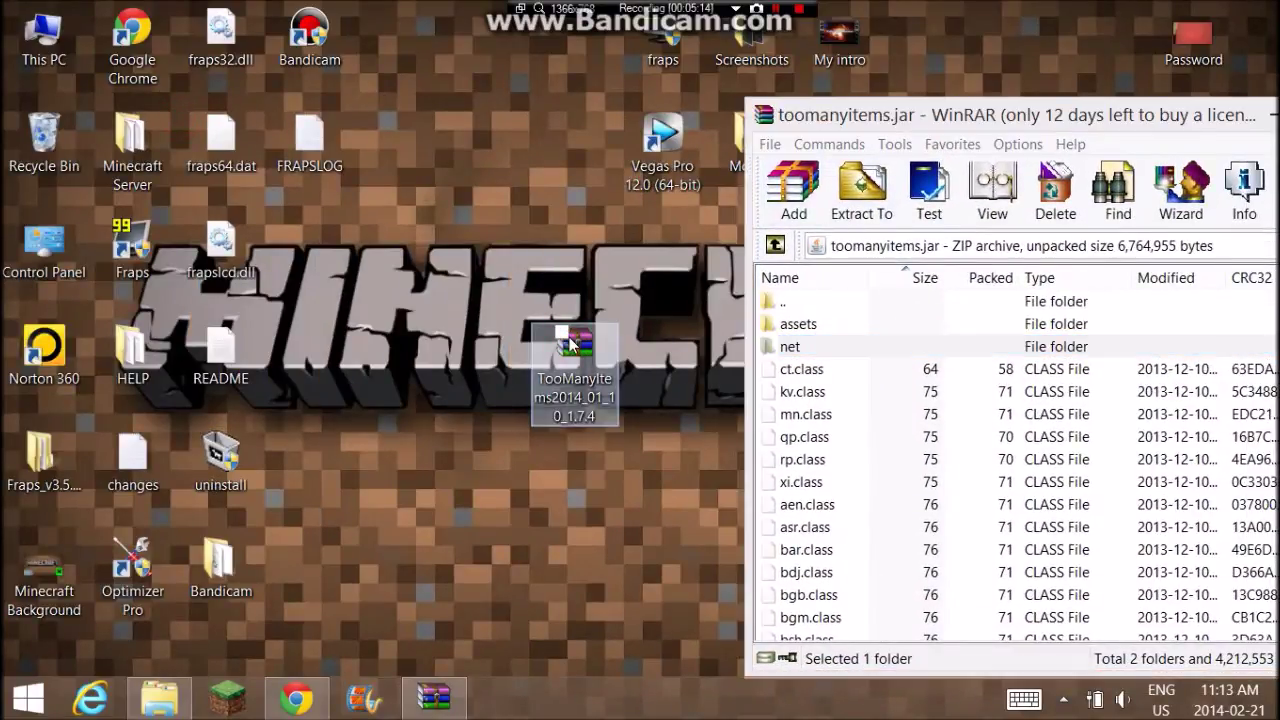
click(504, 337)
click(577, 386)
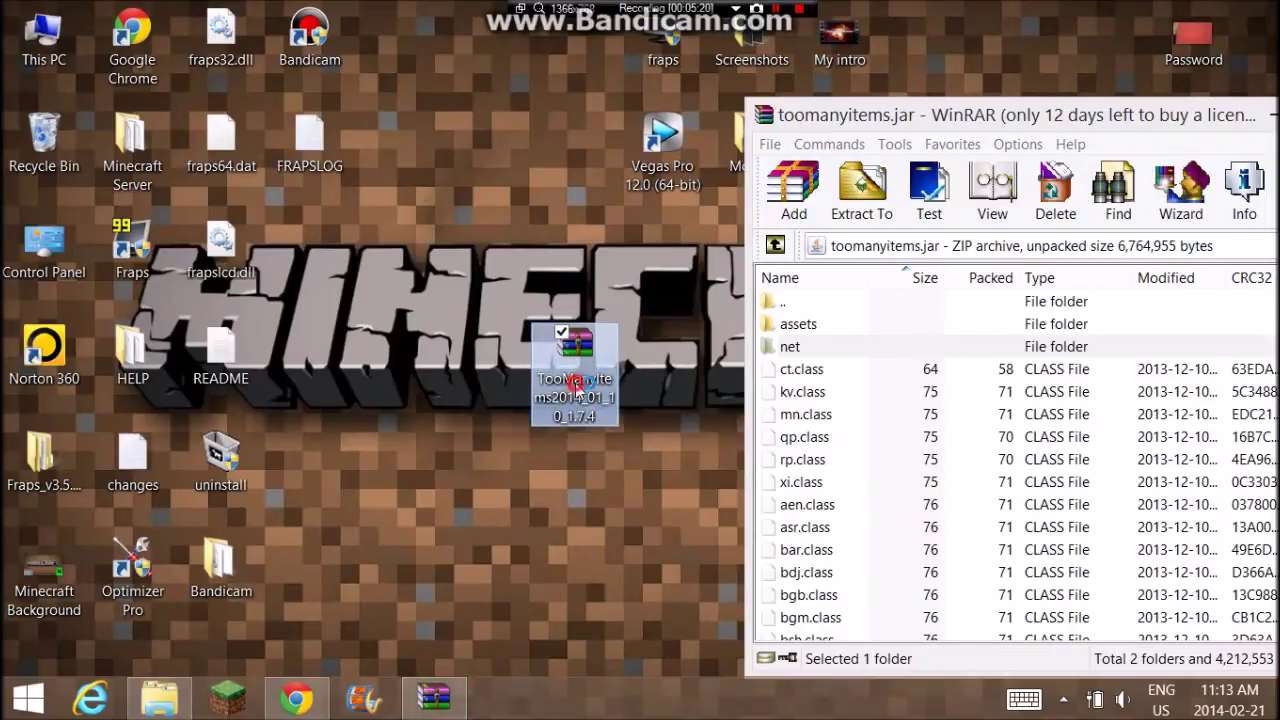
double_click(577, 386)
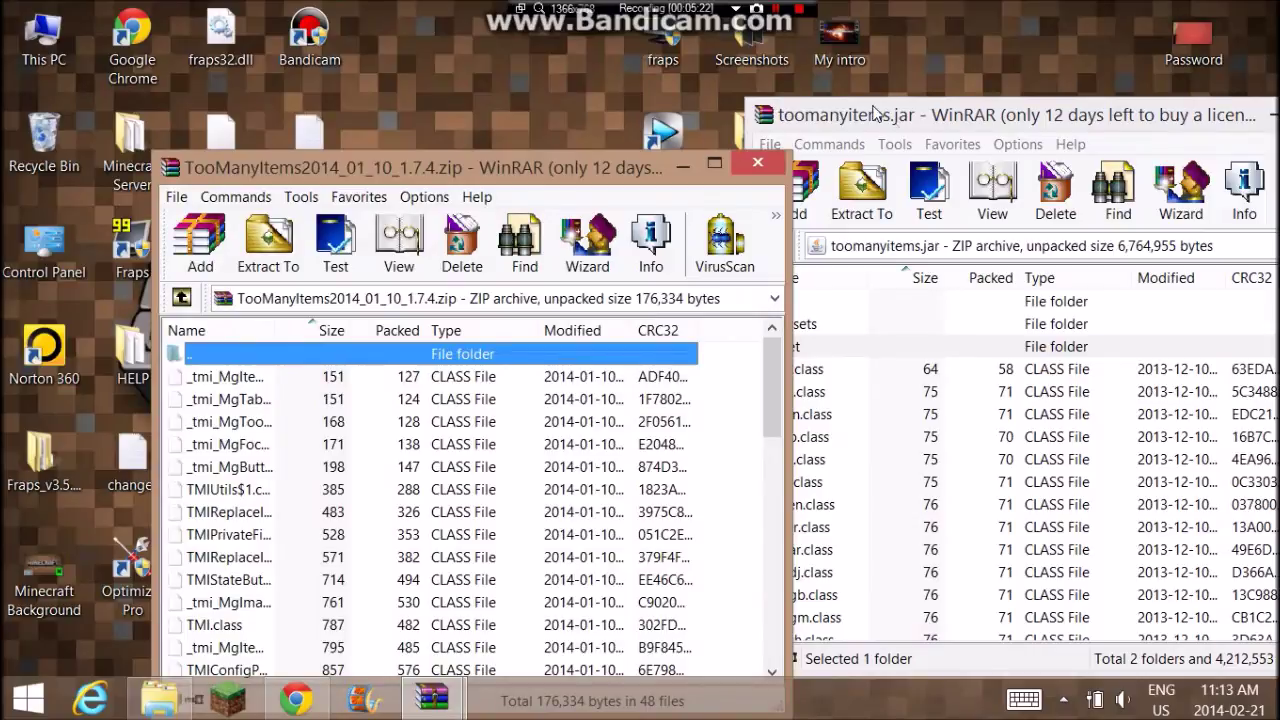
- Place the jar archive window on the left and the zip window on the right
click(920, 103)
mouse_move(920, 103)
mouse_down()
mouse_move(160, 18)
mouse_move(12, 79)
mouse_up()
mouse_move(663, 167)
mouse_down()
mouse_move(644, 106)
mouse_move(1060, 46)
mouse_move(1047, 71)
mouse_up()
- Add all 48 TooManyItems class files into toomanyitems.jar and close the zip window
right_click(805, 258)
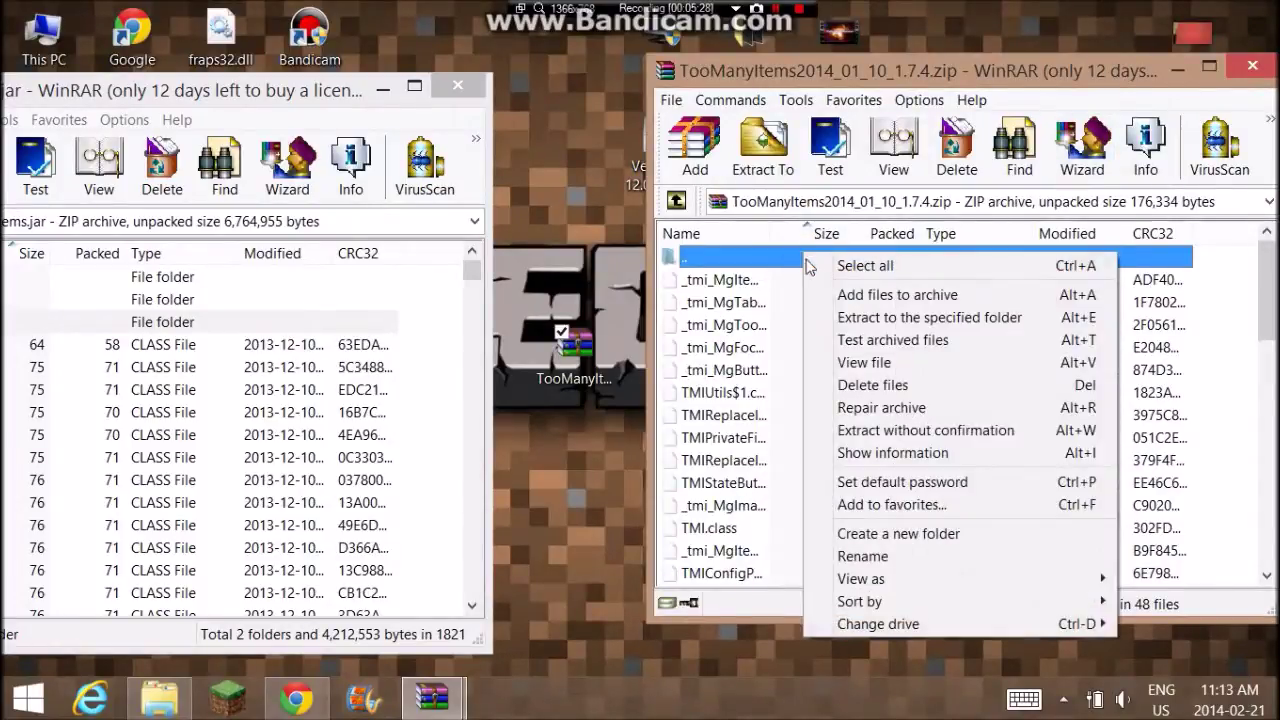
click(838, 266)
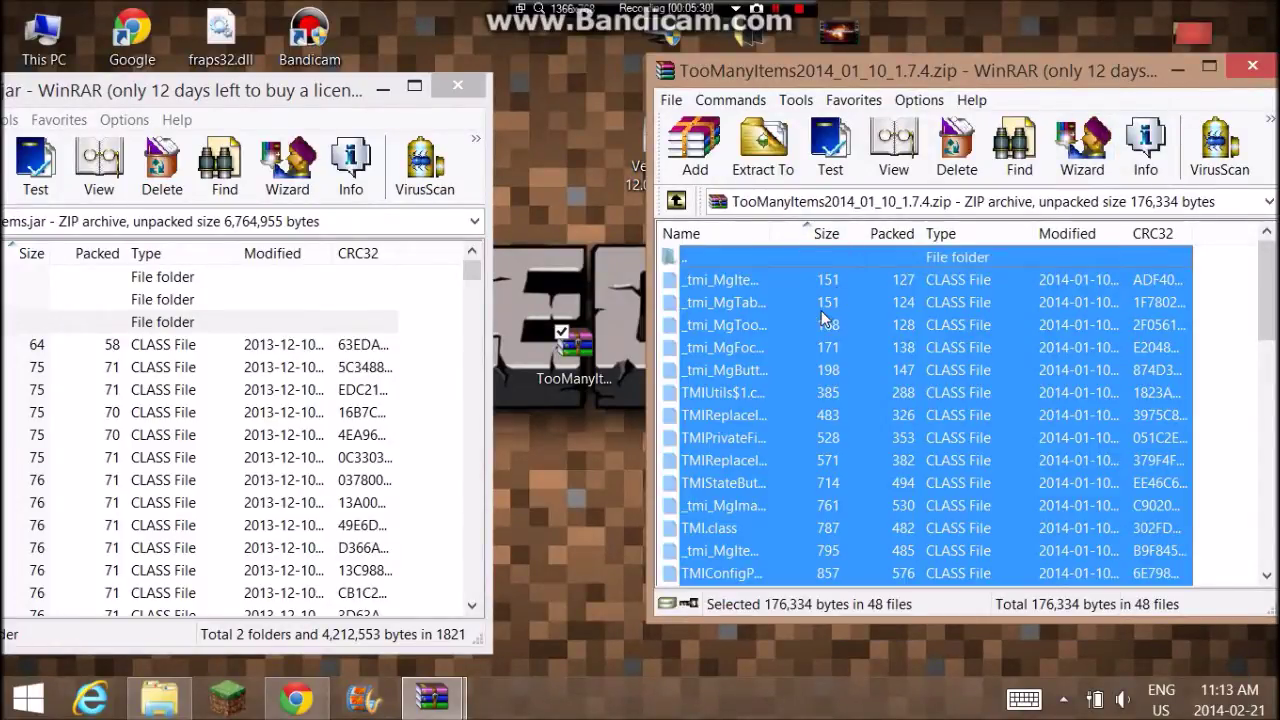
mouse_move(886, 368)
mouse_down()
mouse_move(655, 334)
mouse_move(258, 378)
mouse_up()
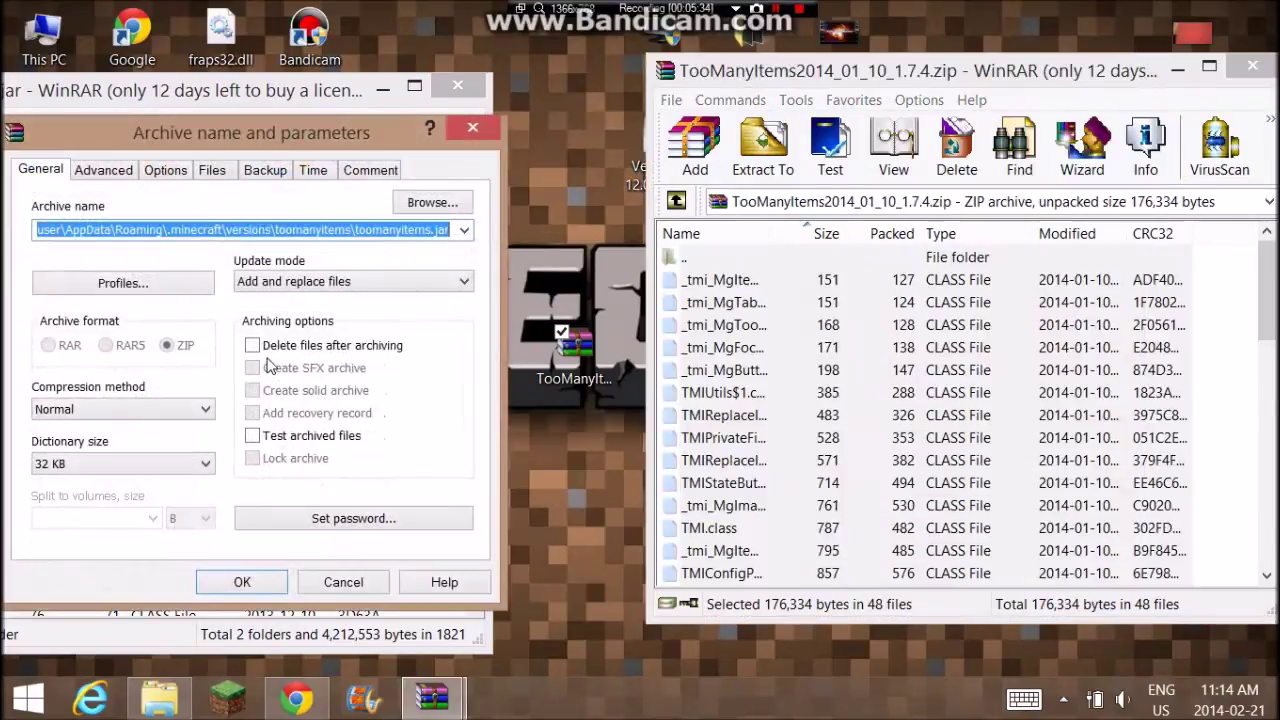
click(242, 583)
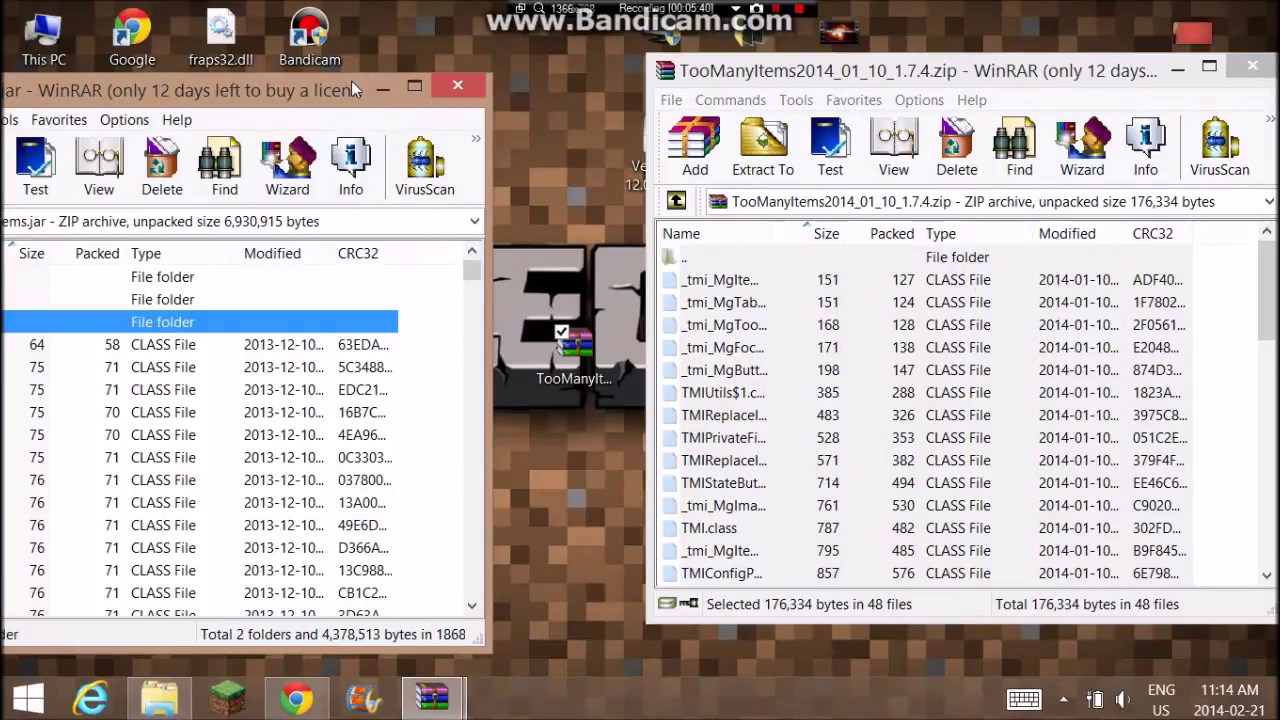
mouse_move(351, 81)
mouse_down()
mouse_move(554, 16)
mouse_move(484, 32)
mouse_up()
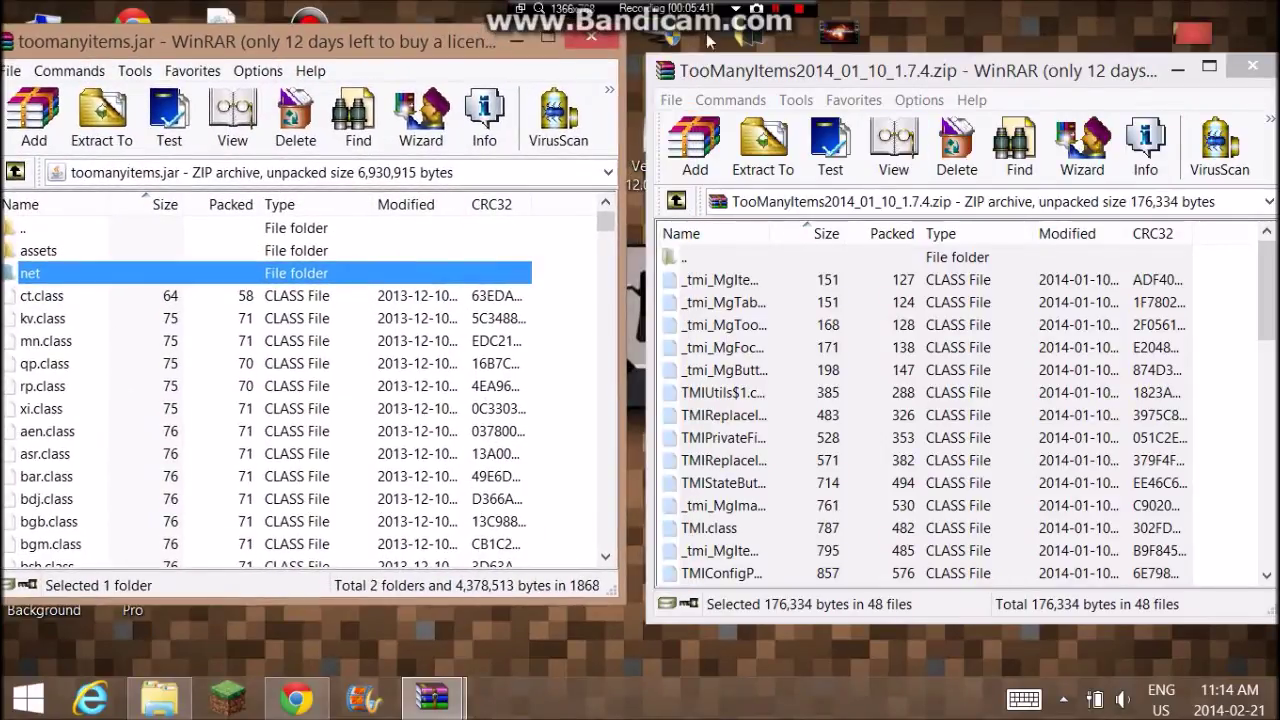
click(1252, 66)
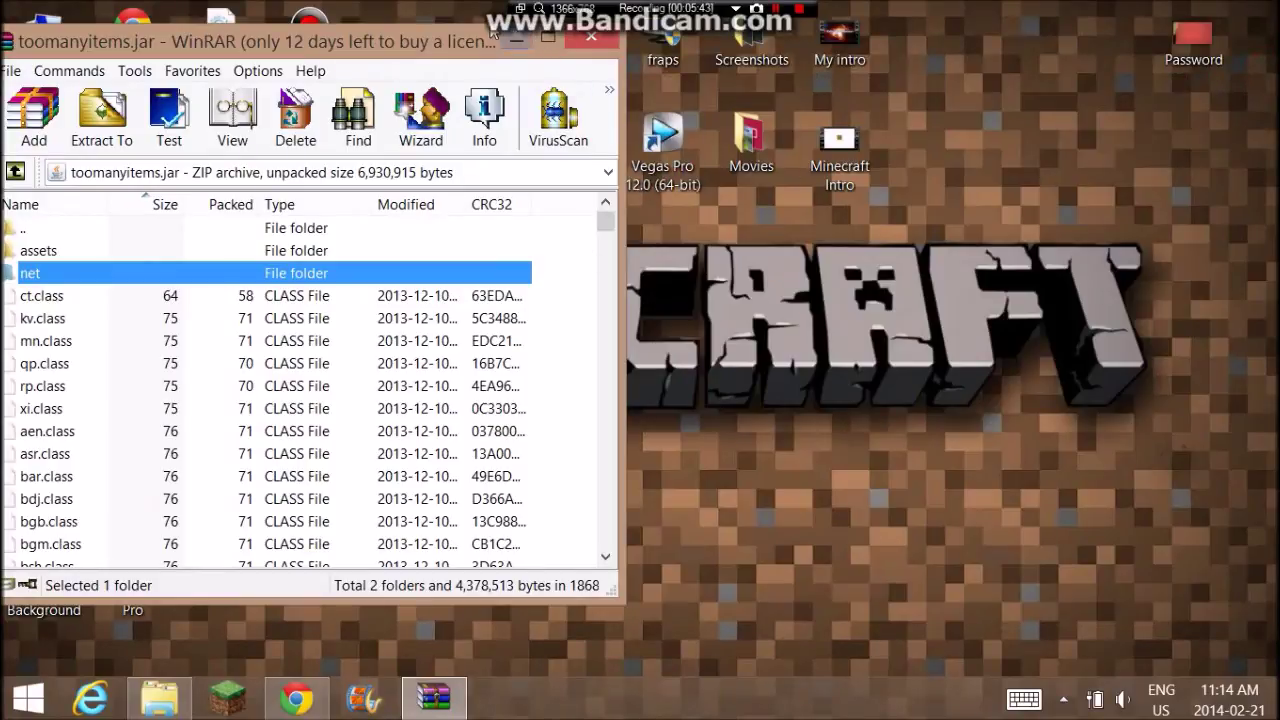
- Close the toomanyitems.jar archive and briefly restore, then minimize, the MediaFire browser window
click(599, 42)
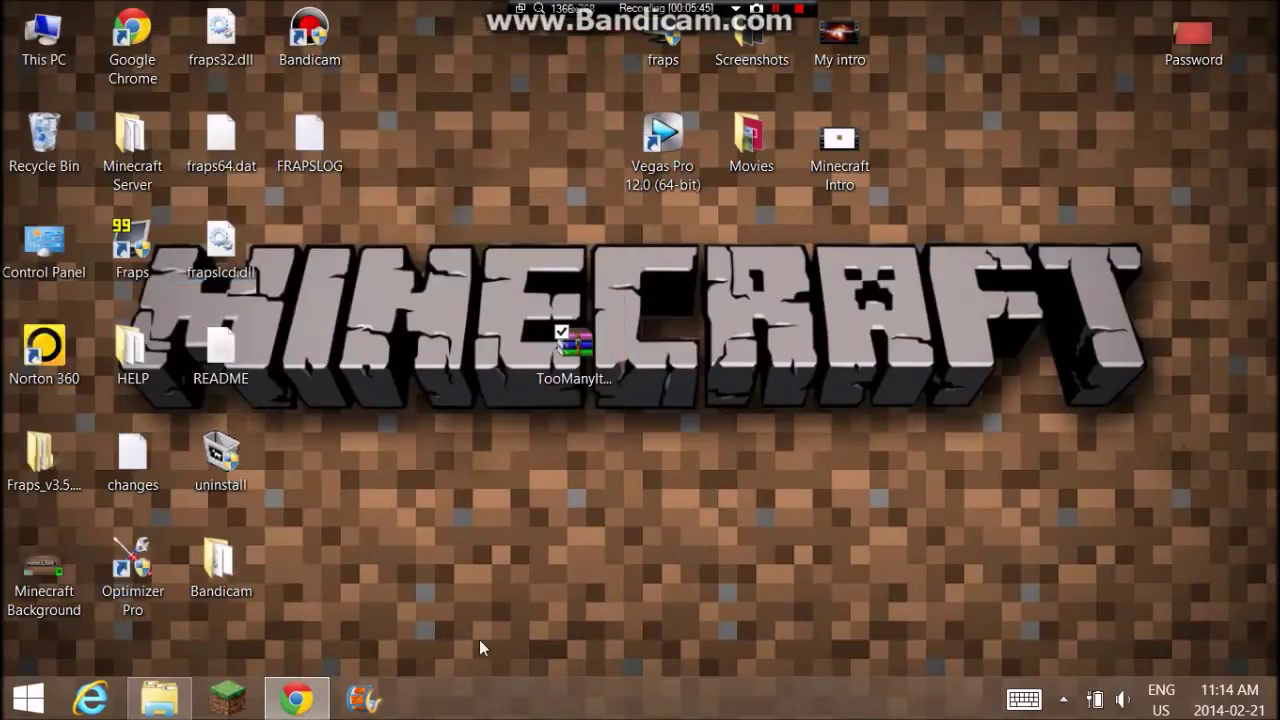
click(305, 705)
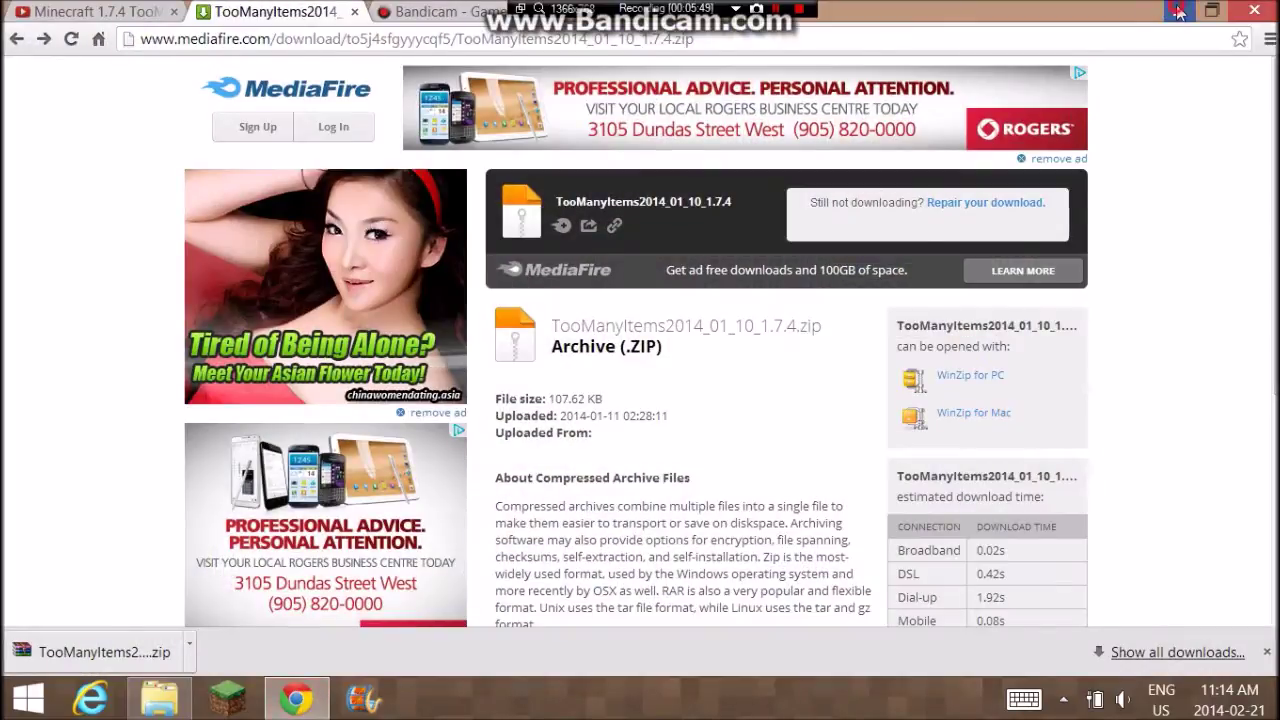
click(1178, 12)
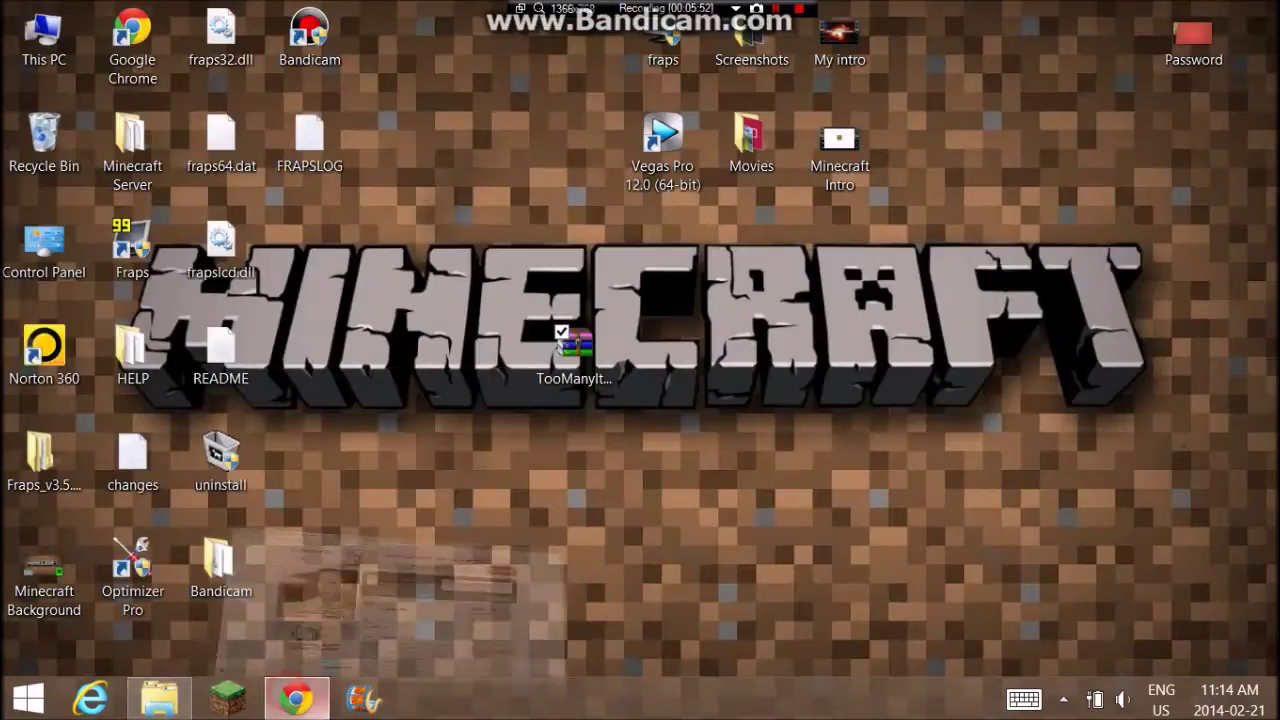
click(296, 700)
click(296, 700)
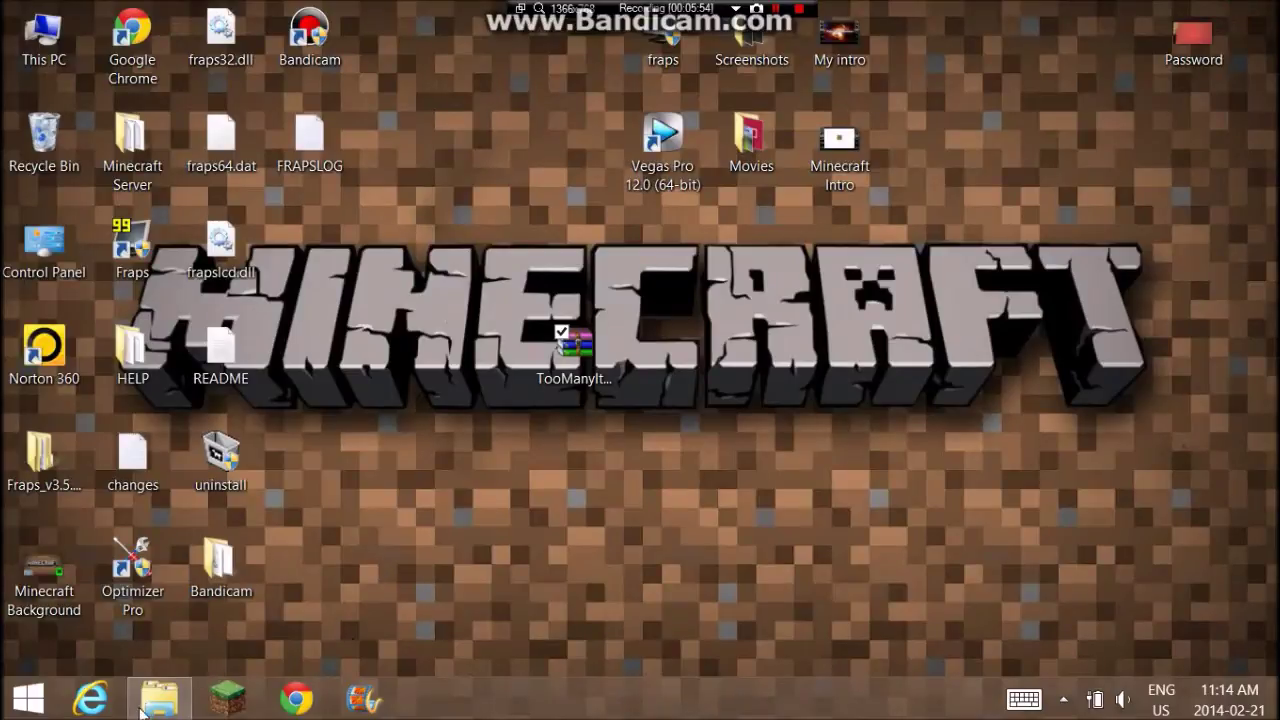
- Minimize the toomanyitems folder, start the Minecraft Launcher and begin a new profile
click(142, 712)
click(866, 124)
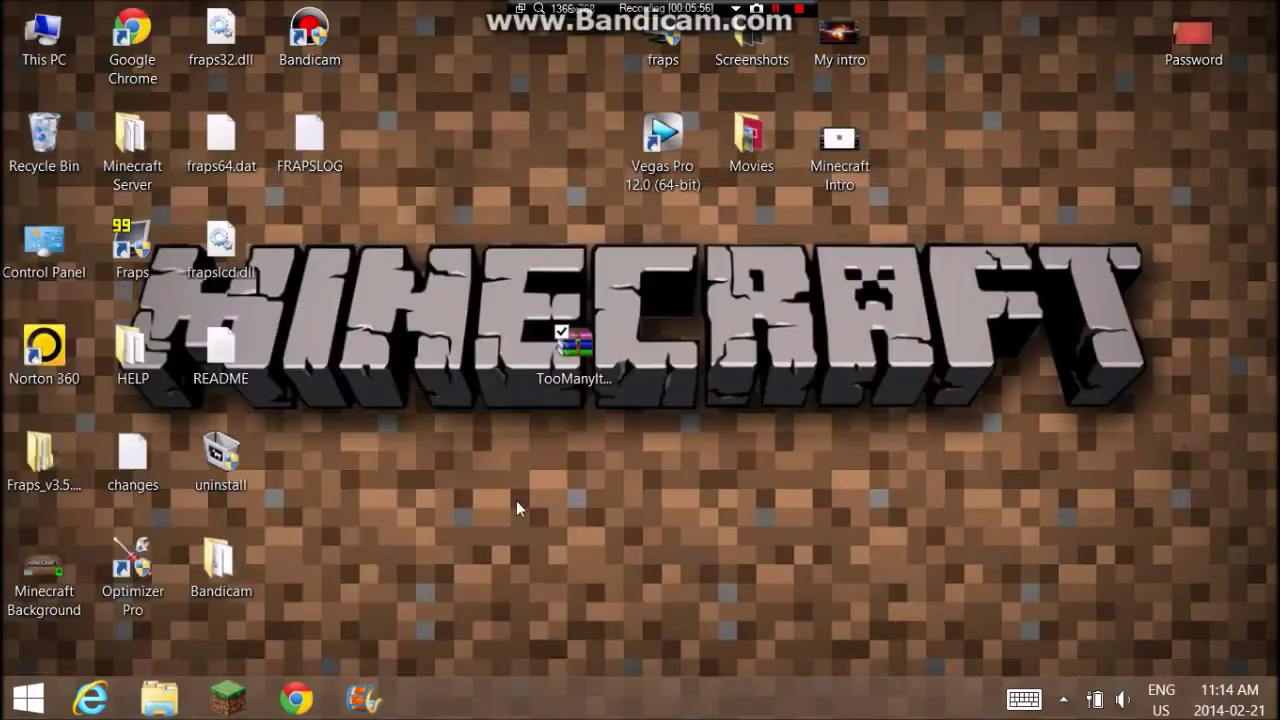
click(237, 697)
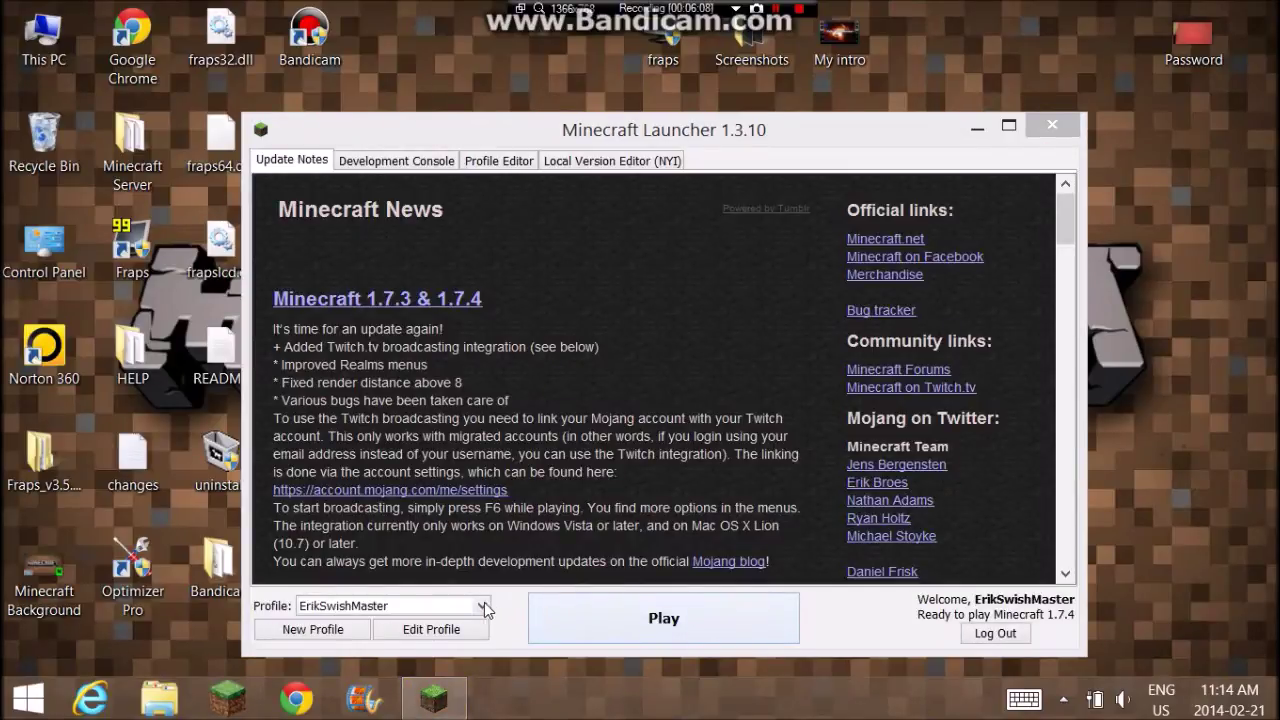
click(341, 630)
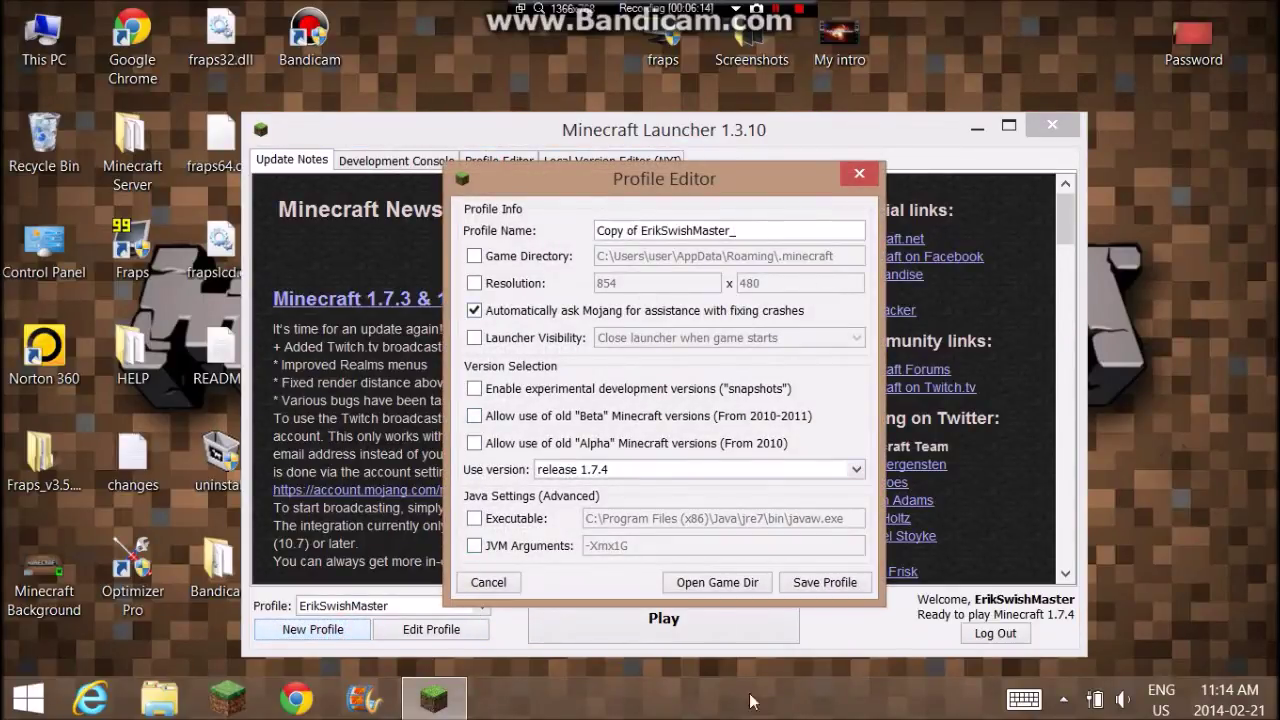
- Set the new profile's version to release toomanyitems, trim its name, and save it
click(851, 471)
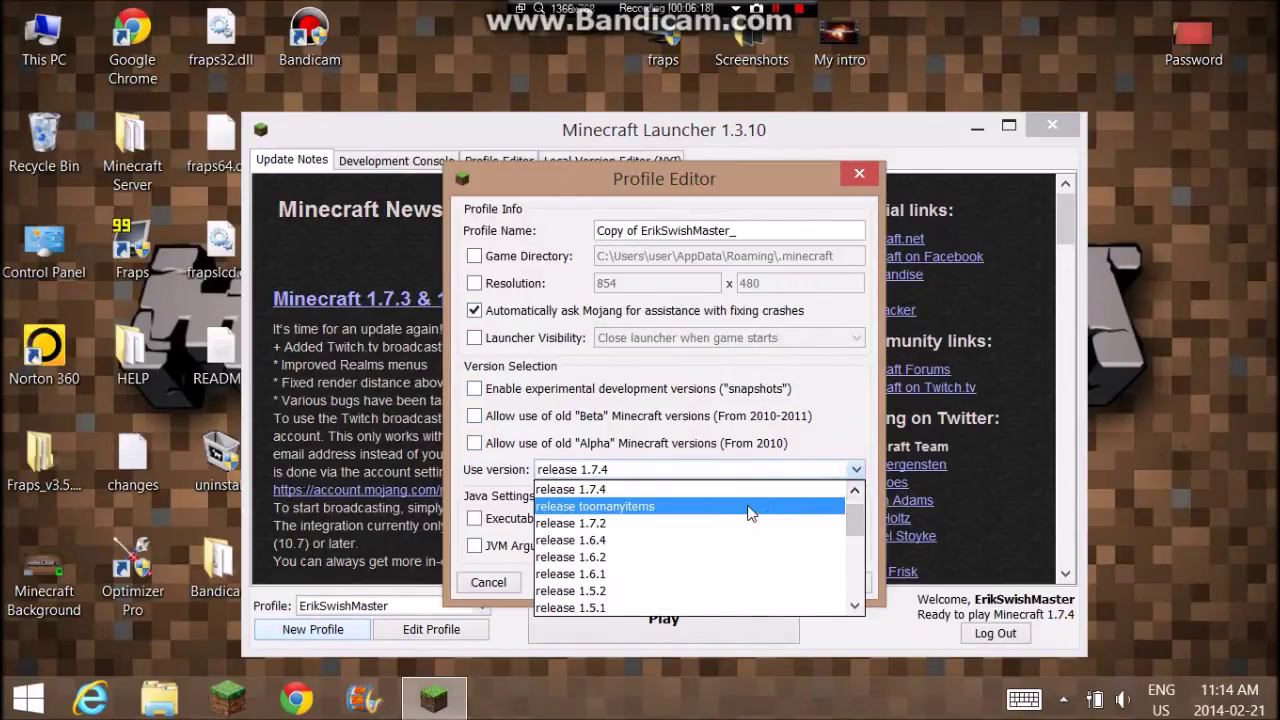
click(638, 510)
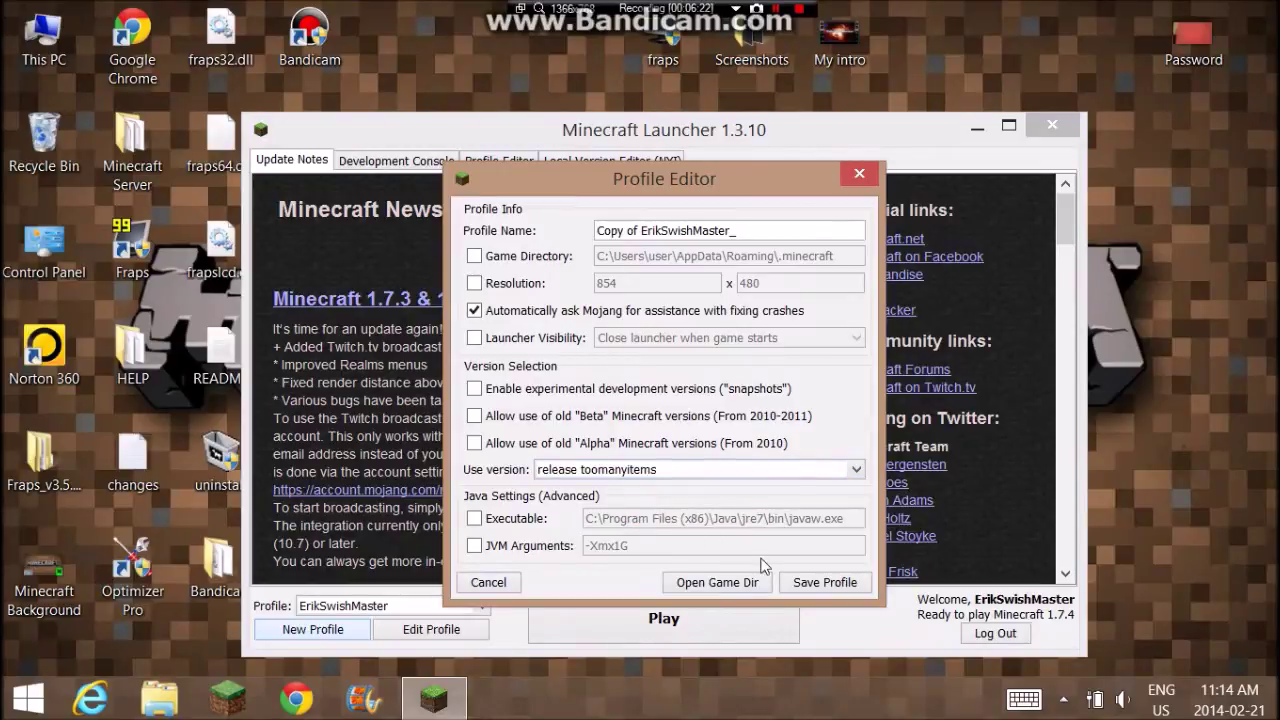
click(752, 234)
key(BackSpace)
key(BackSpace)
key(BackSpace)
key(BackSpace)
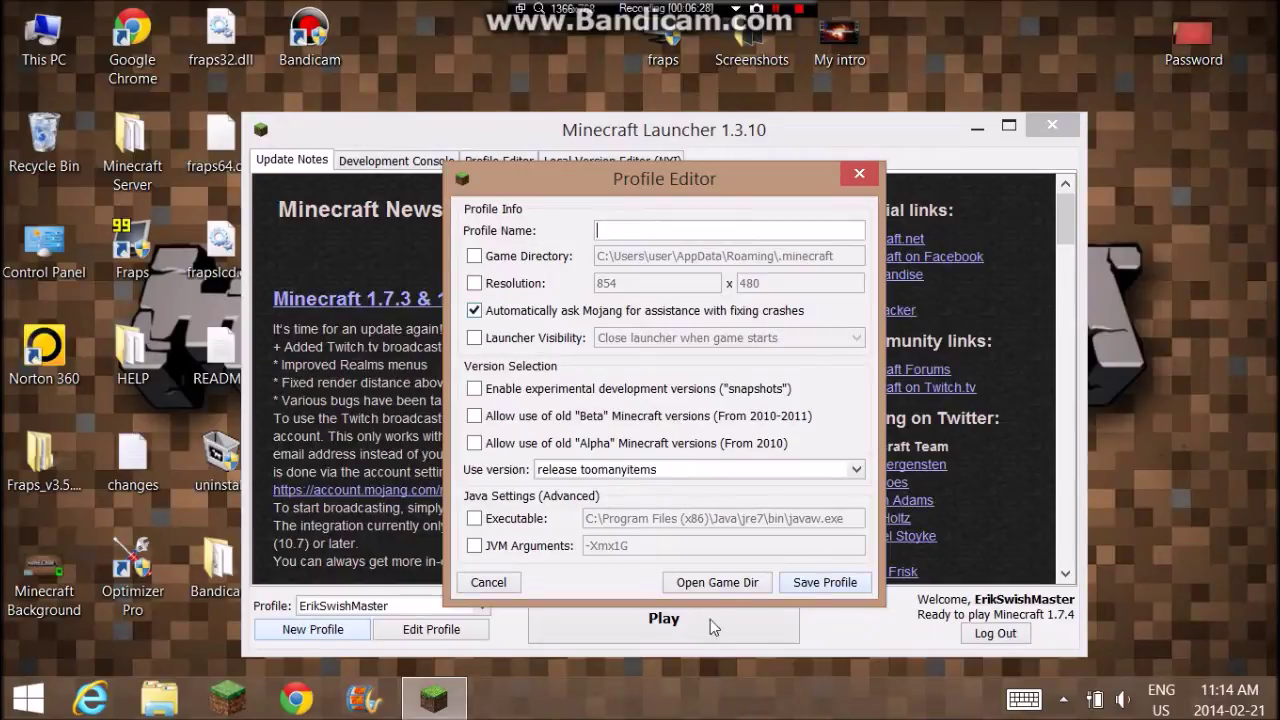
click(828, 590)
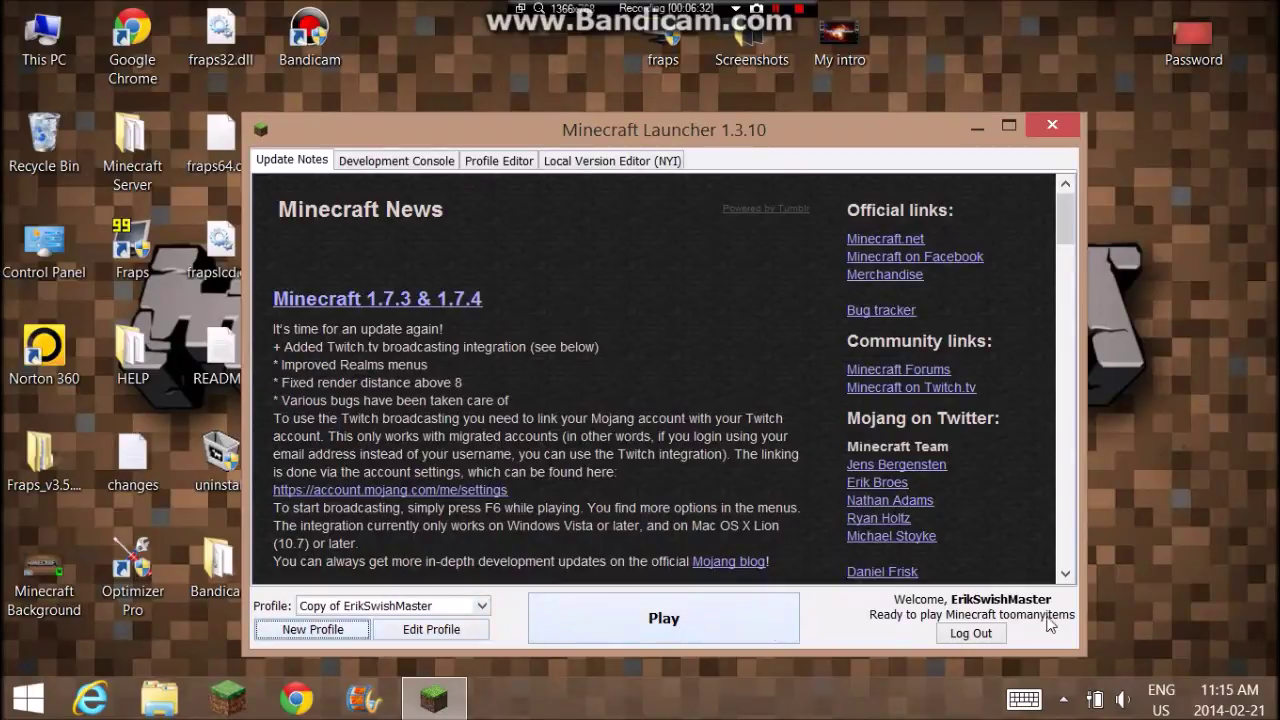
- Launch Minecraft with the new profile, maximize it, and open the Singleplayer world list
click(682, 625)
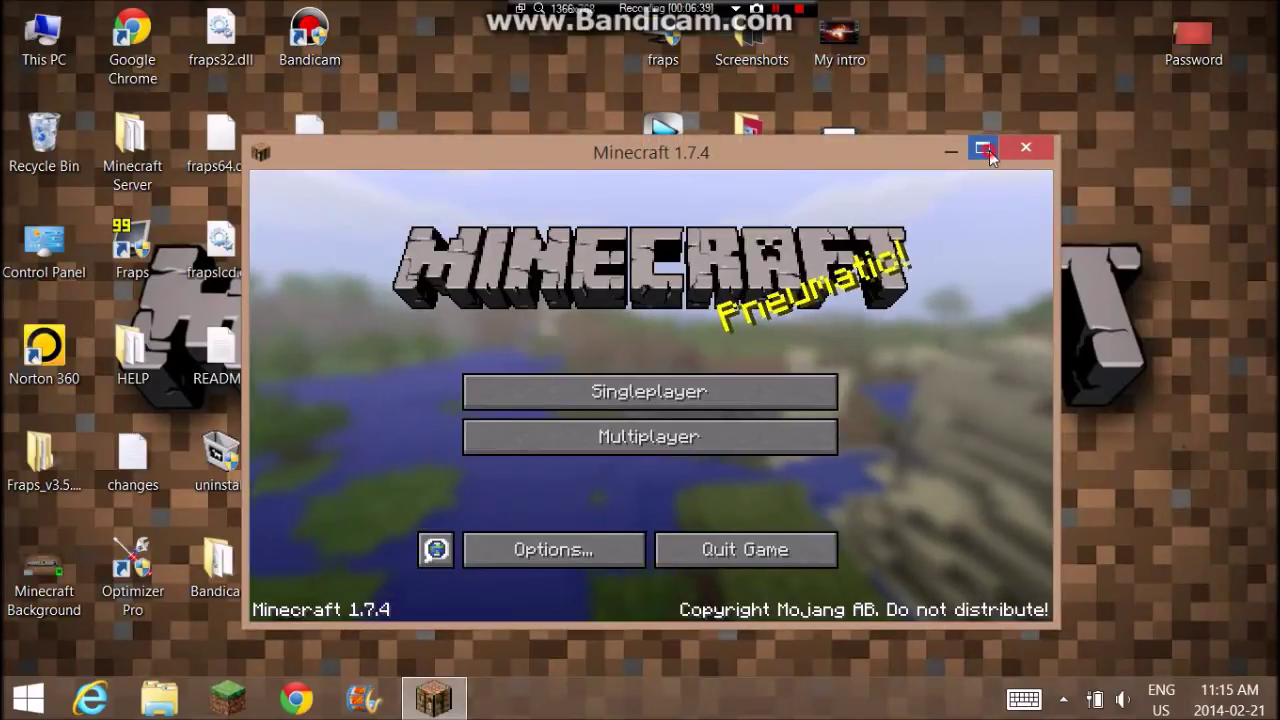
click(989, 150)
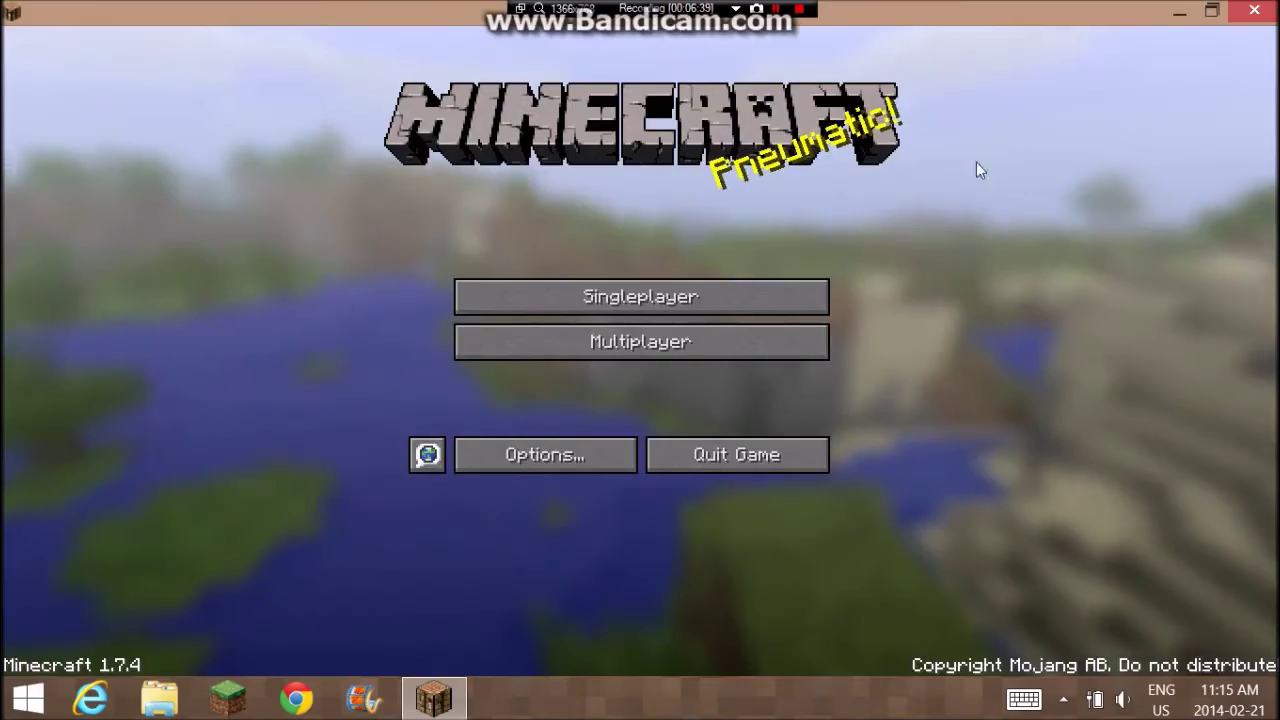
click(641, 297)
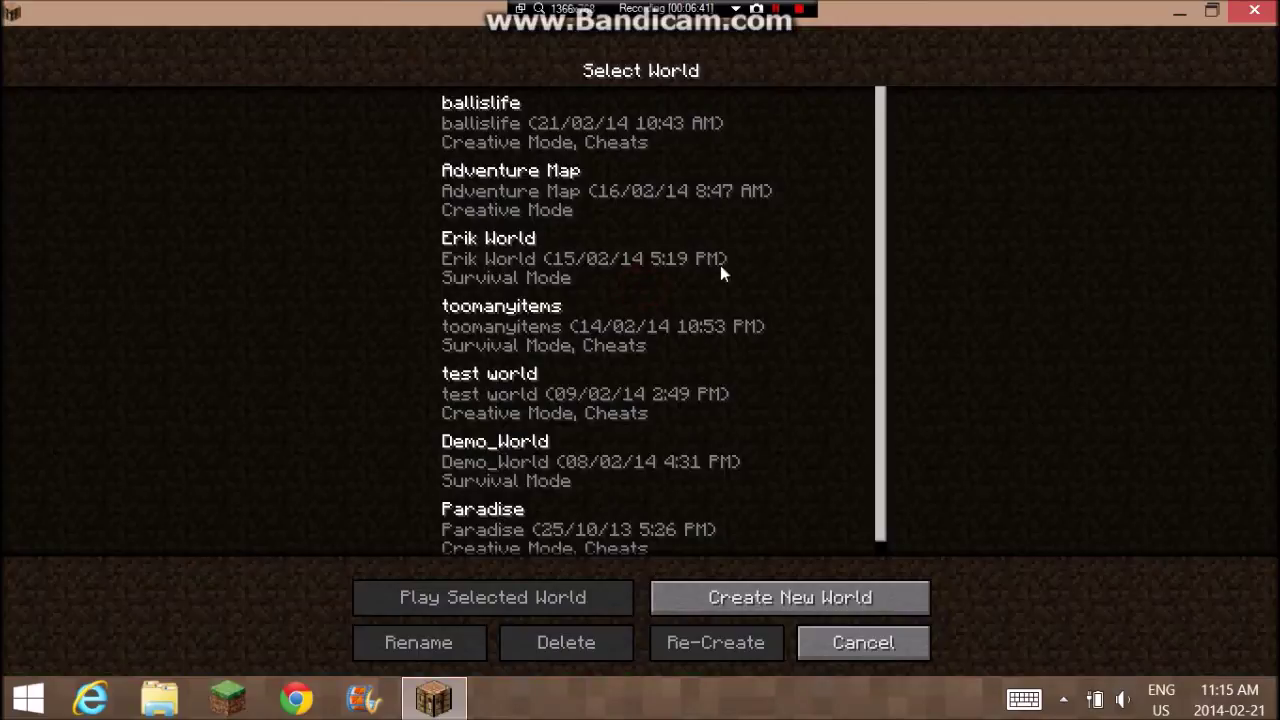
mouse_move(878, 253)
mouse_down()
mouse_move(883, 380)
mouse_move(877, 238)
mouse_up()
- Create a new Survival world named 'toomanyitems world'
click(745, 600)
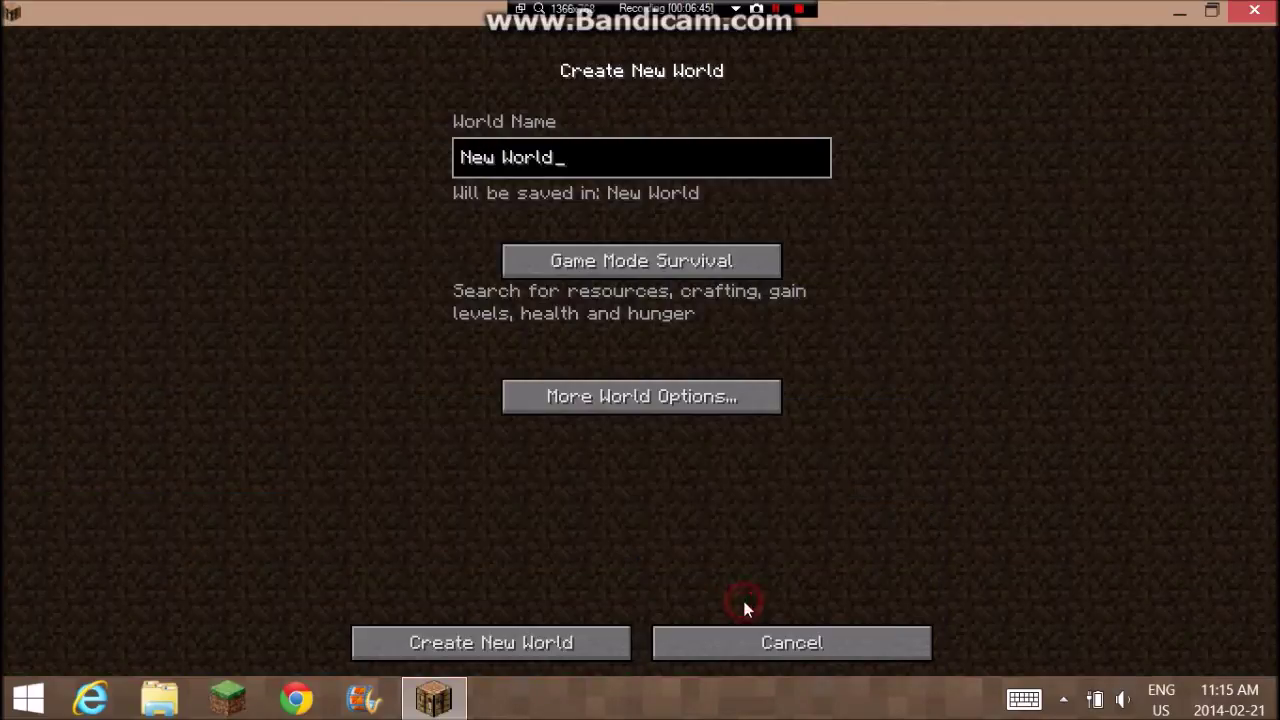
key(BackSpace)
key(BackSpace)
key(BackSpace)
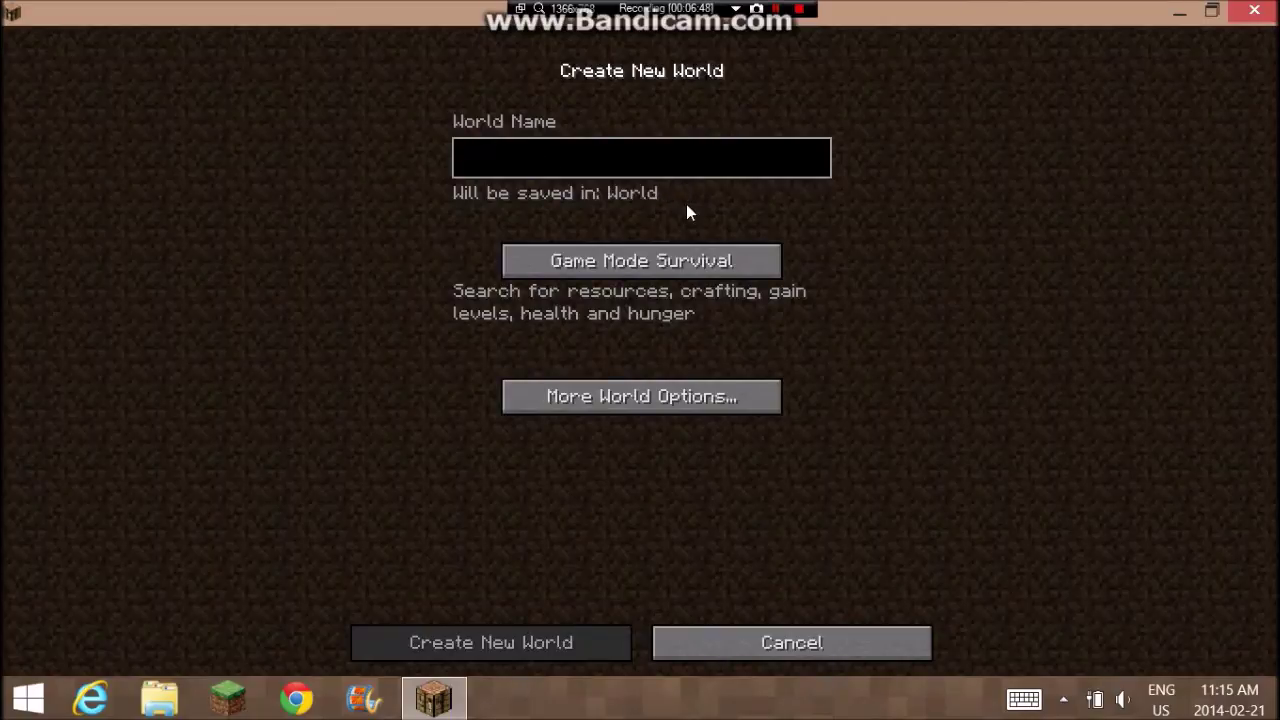
text(w)
key(BackSpace)
text(toomany)
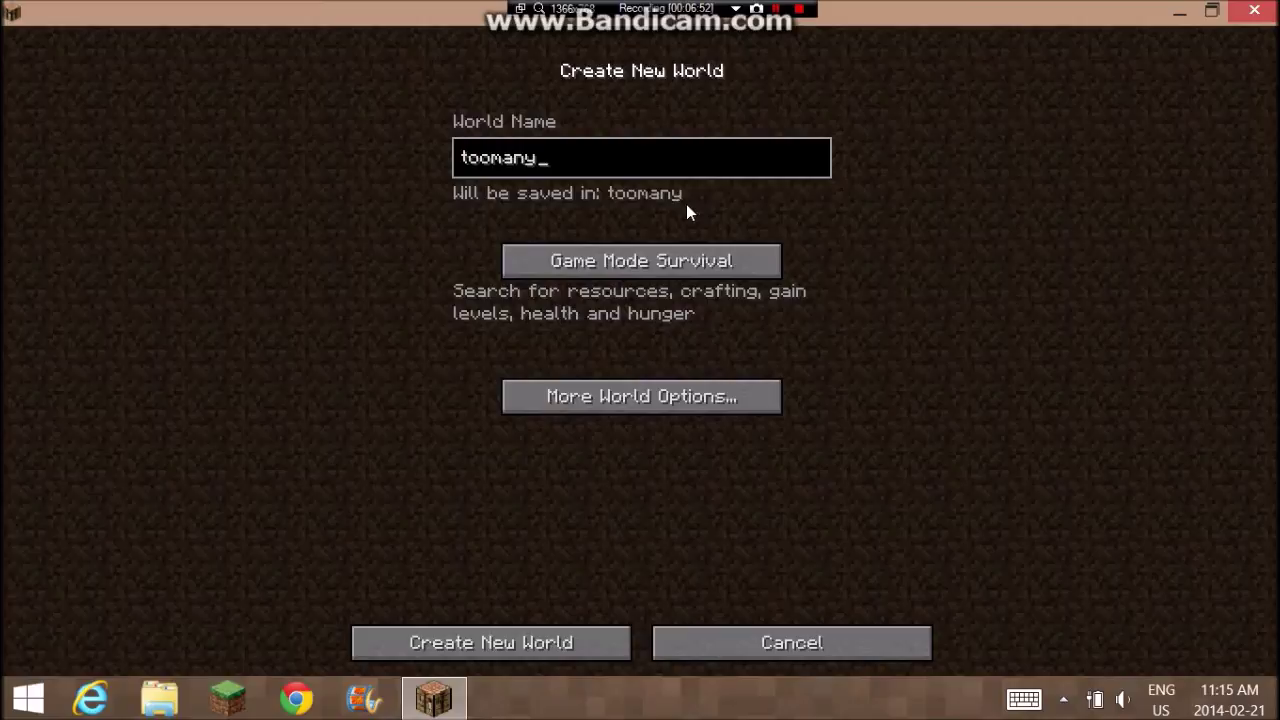
text(items wor)
text(ld)
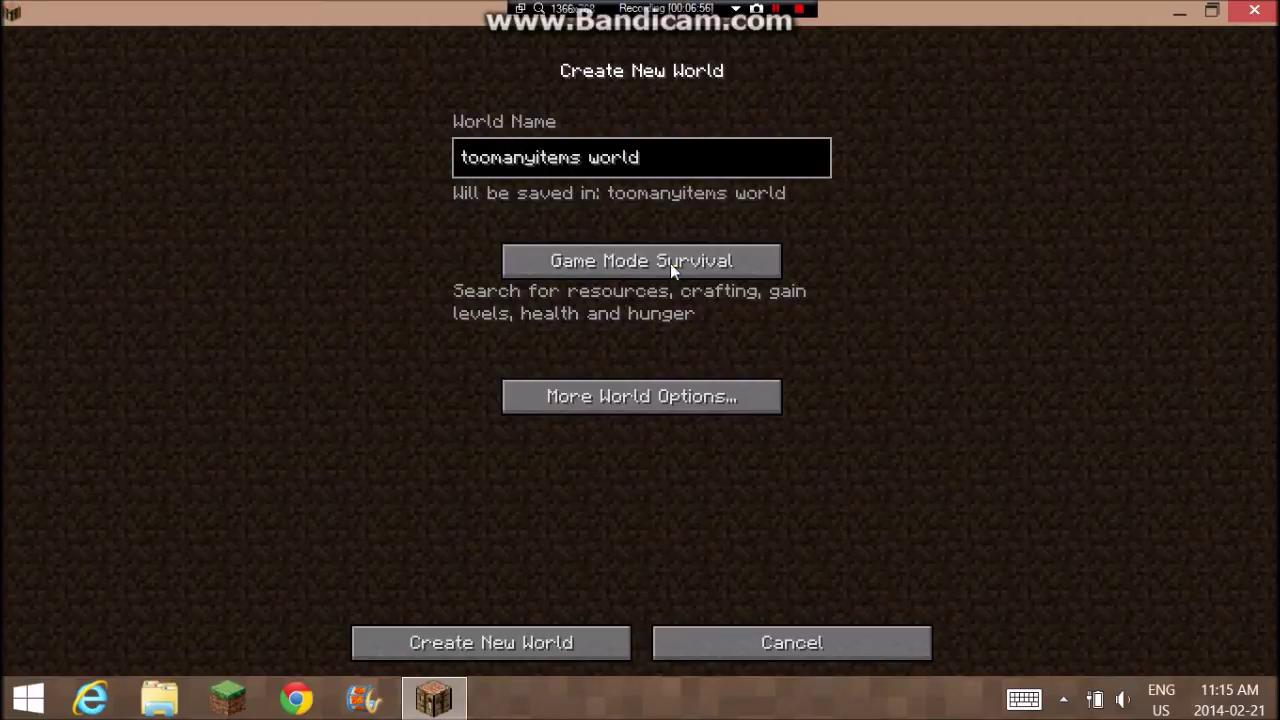
click(677, 265)
click(677, 265)
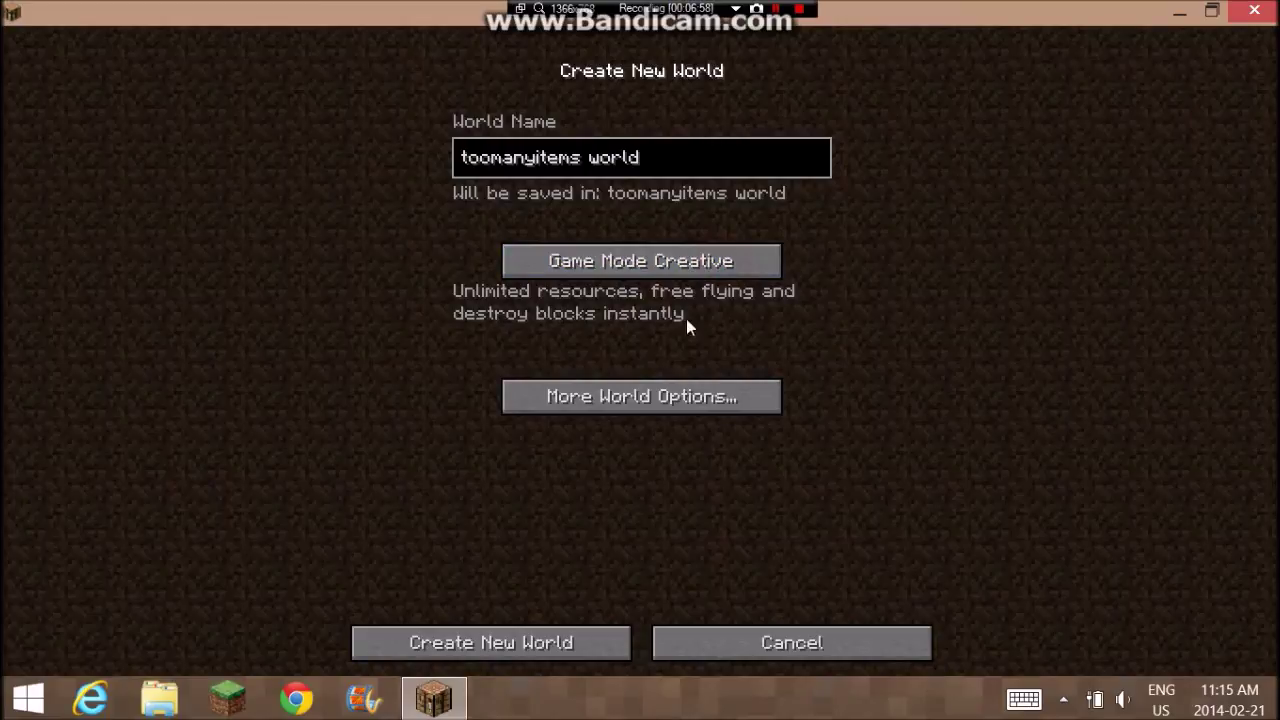
click(680, 265)
click(500, 640)
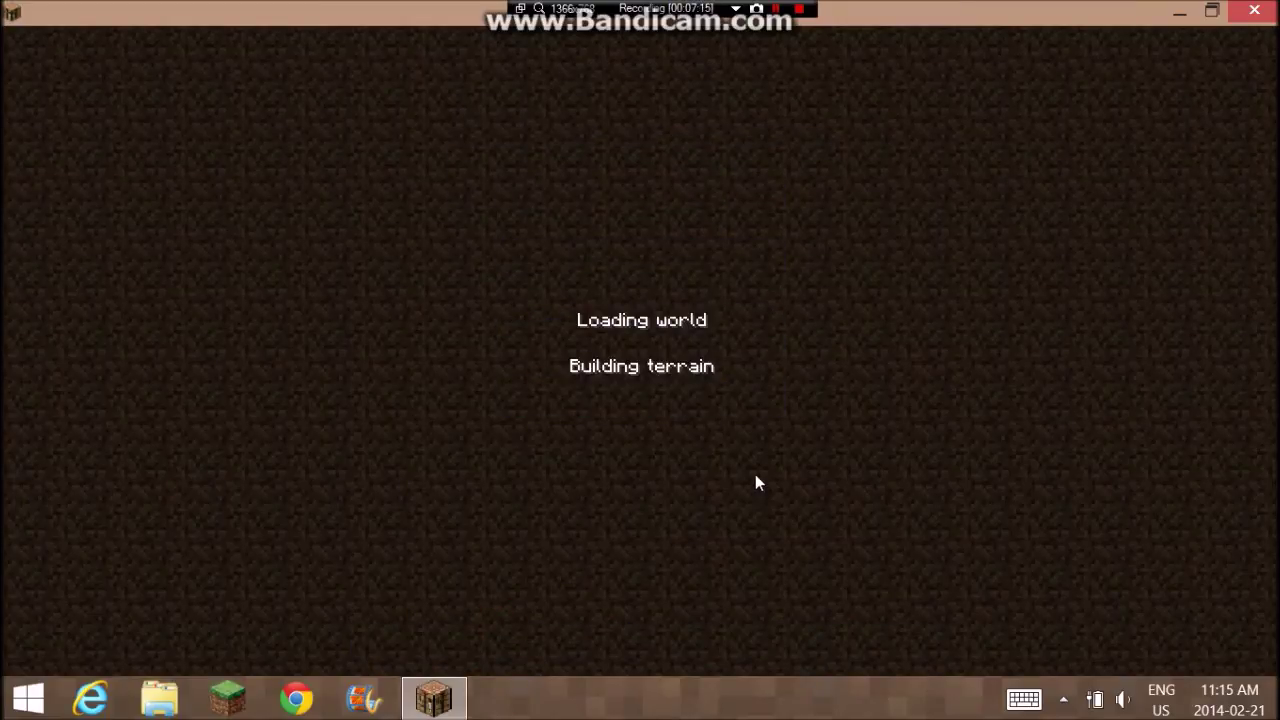
- Toggle the F3 debug overlay, open the inventory with E, and select the TMI Search box
key(shift+F12)
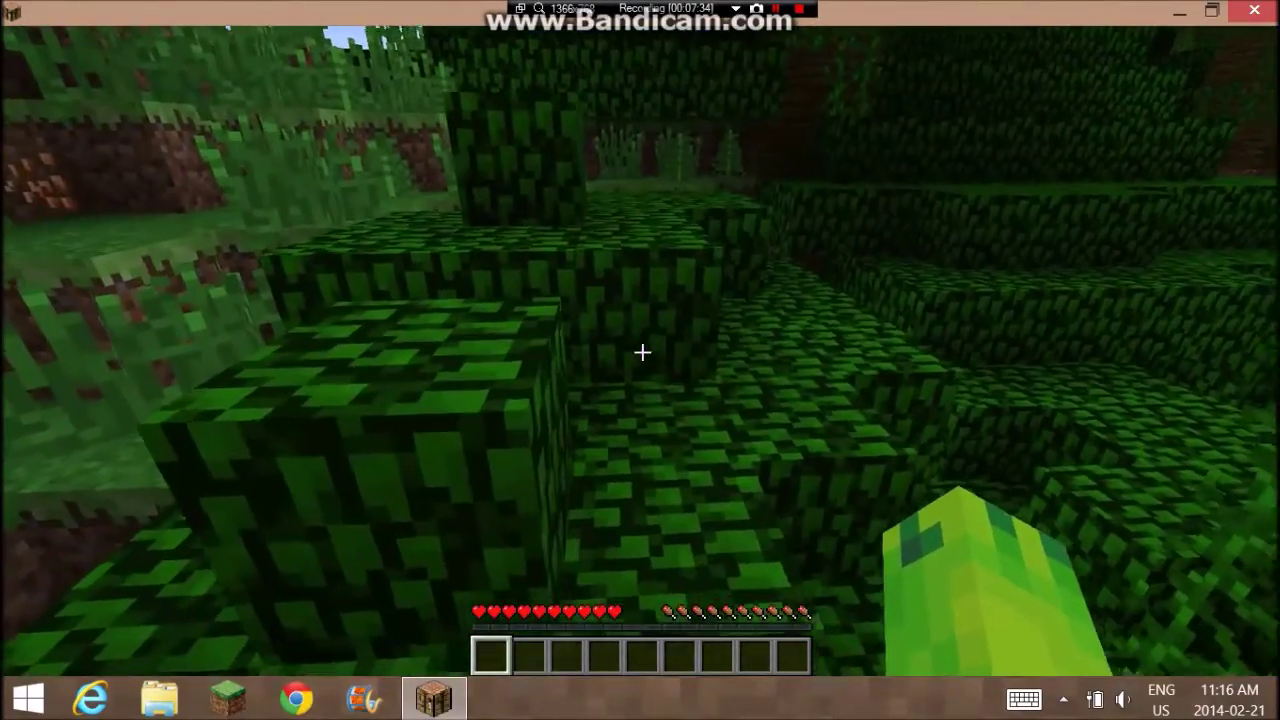
key(F3)
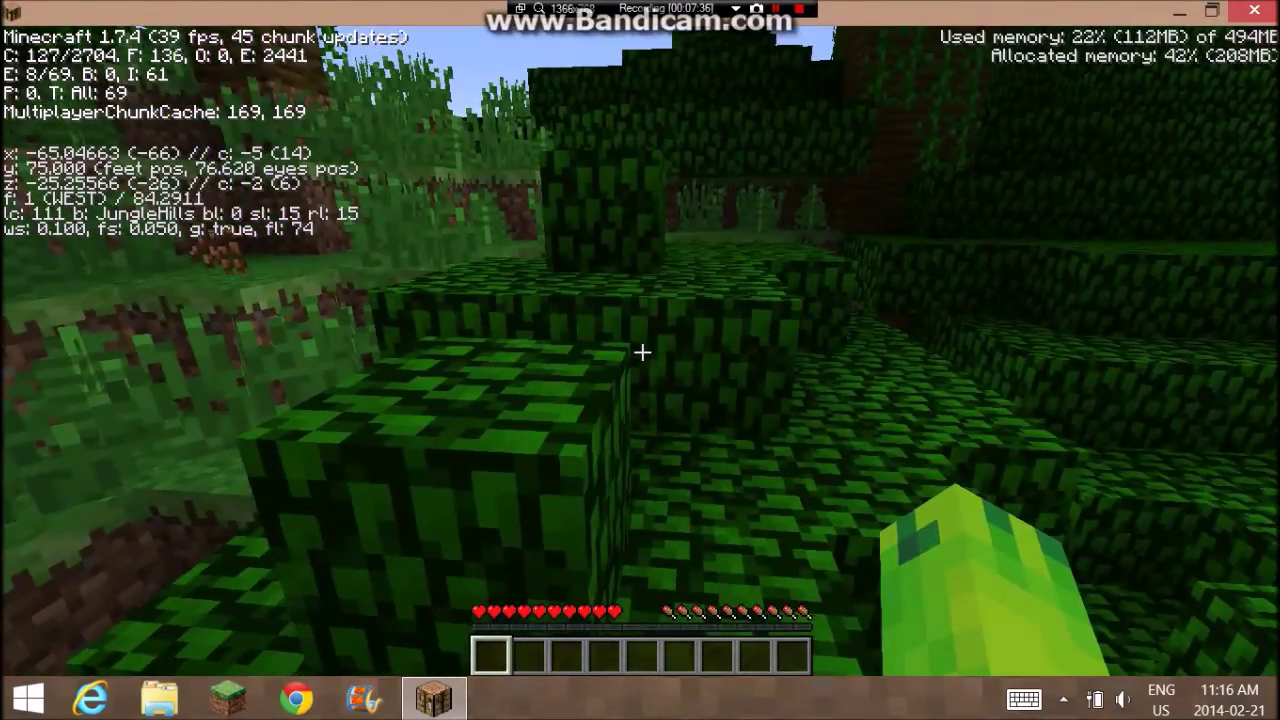
key(F3)
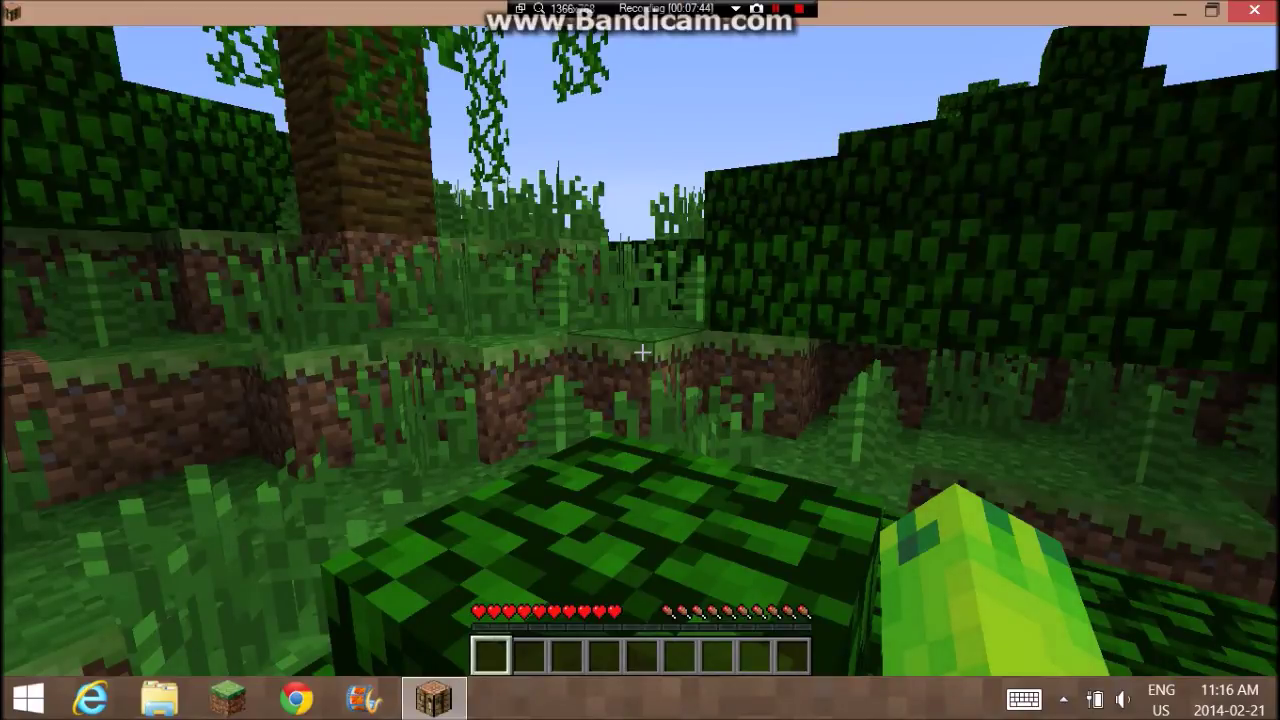
key(e)
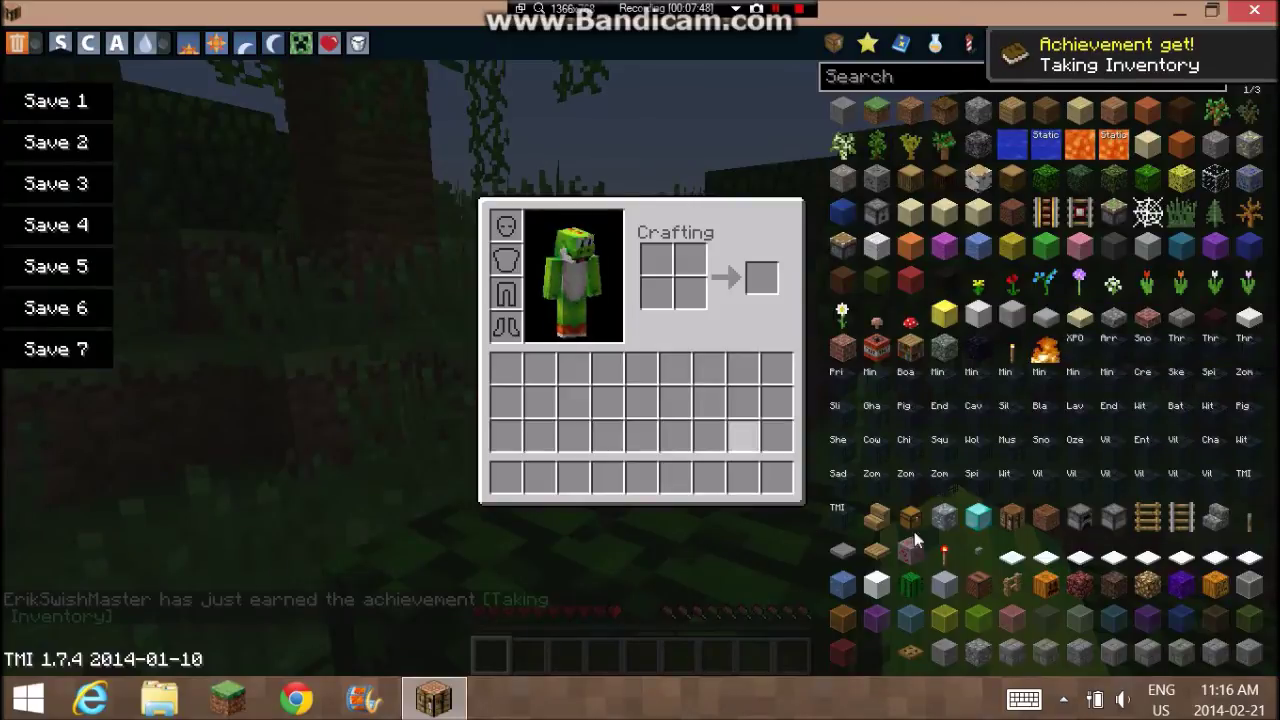
click(951, 80)
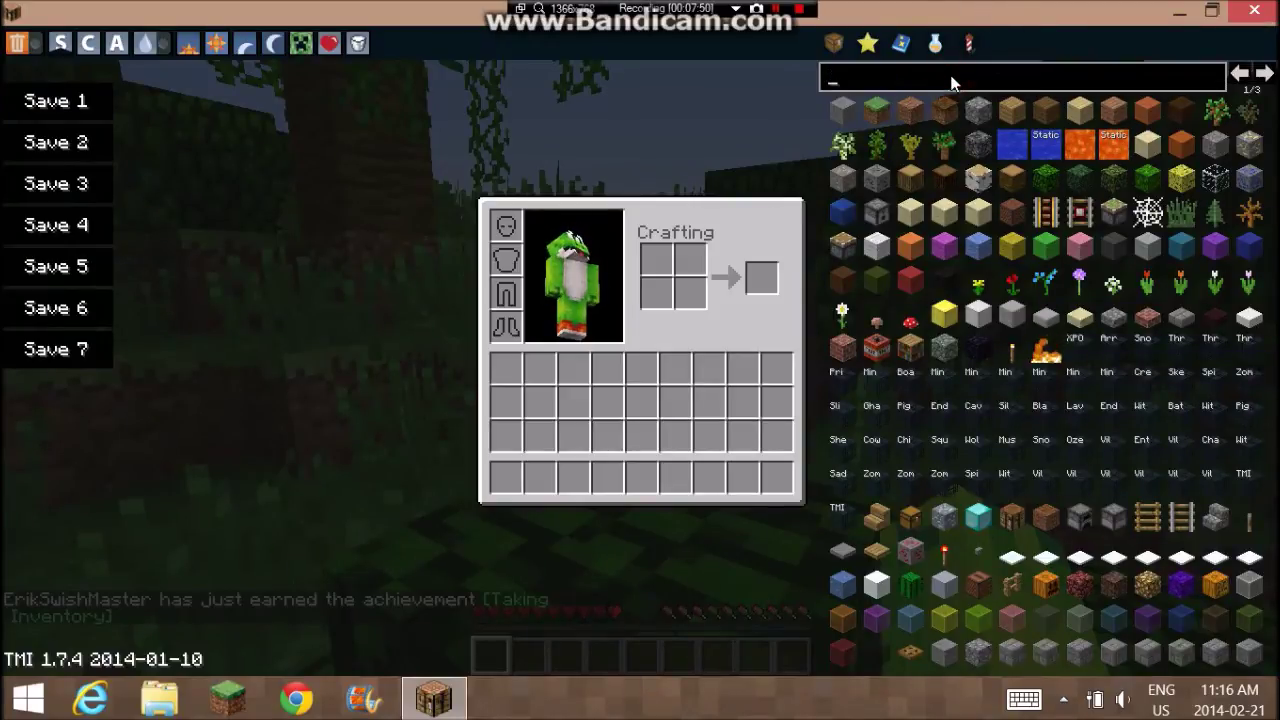